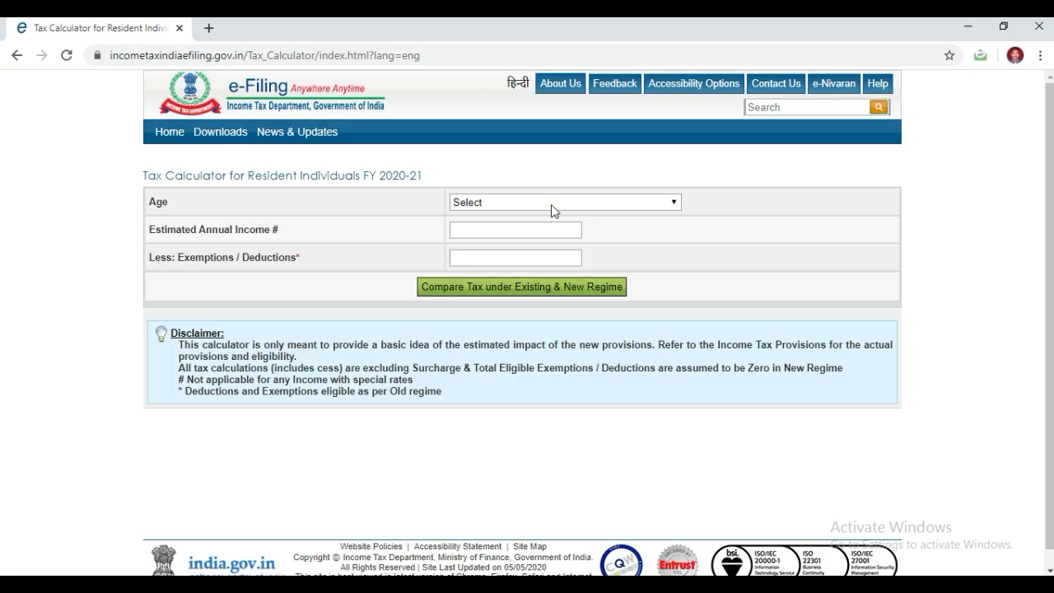
- Set the age to Below 60 years (Normal Citizen) and the estimated annual income to 1000000 in the tax calculator
{"action": "left_click", "coordinate": [551, 204]}
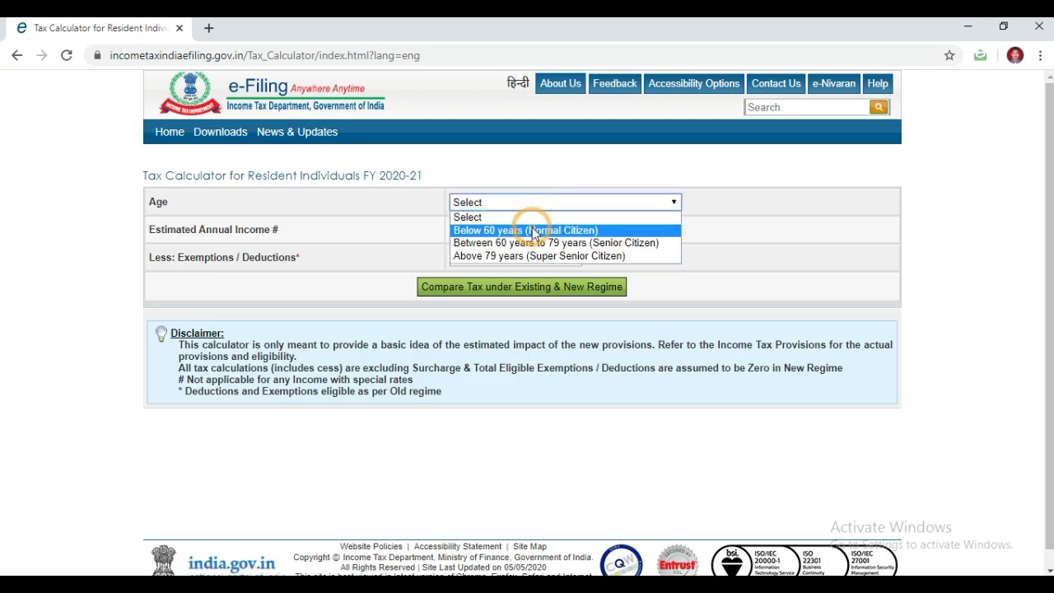
{"action": "left_click", "coordinate": [533, 230]}
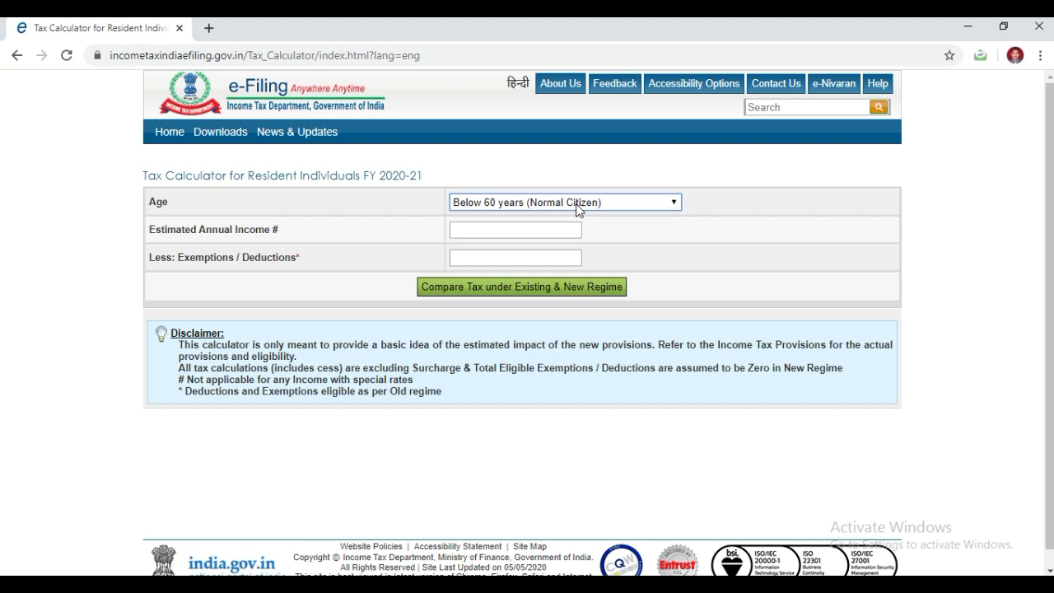
{"action": "left_click", "coordinate": [539, 232]}
{"action": "type", "text": "1000000"}
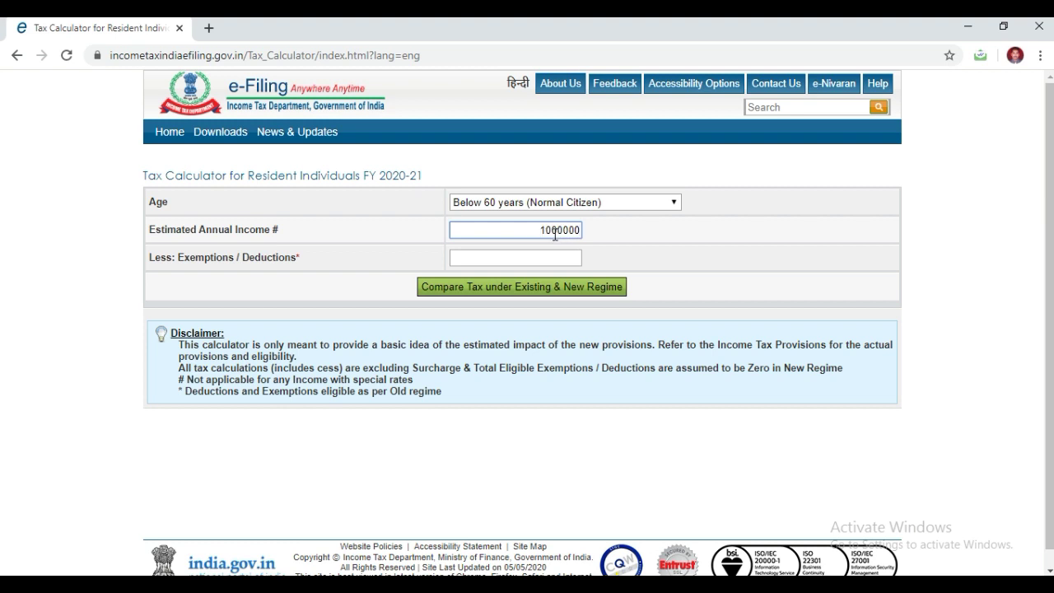
{"action": "left_click", "coordinate": [528, 255]}
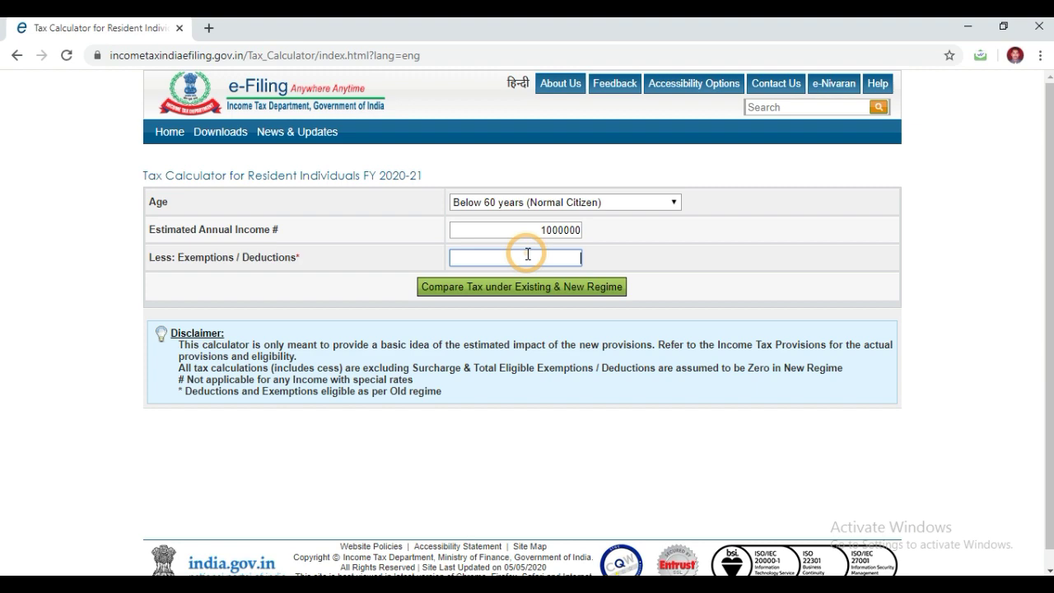
- Switch to the Incometax workbook in Excel and examine the deduction amounts and the old and new regime tax table
{"action": "key", "text": "alt+Tab"}
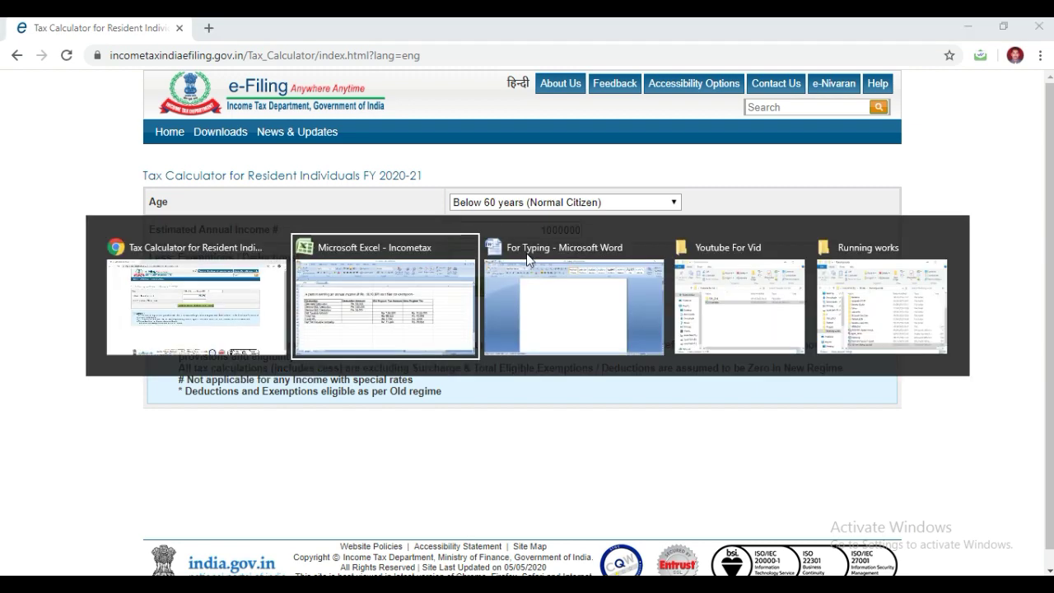
{"action": "key", "text": "Up"}
{"action": "key", "text": "Up"}
{"action": "key", "text": "Up"}
{"action": "key", "text": "Up"}
{"action": "key", "text": "Up"}
{"action": "key", "text": "Up"}
{"action": "key", "text": "Up"}
{"action": "key", "text": "Up"}
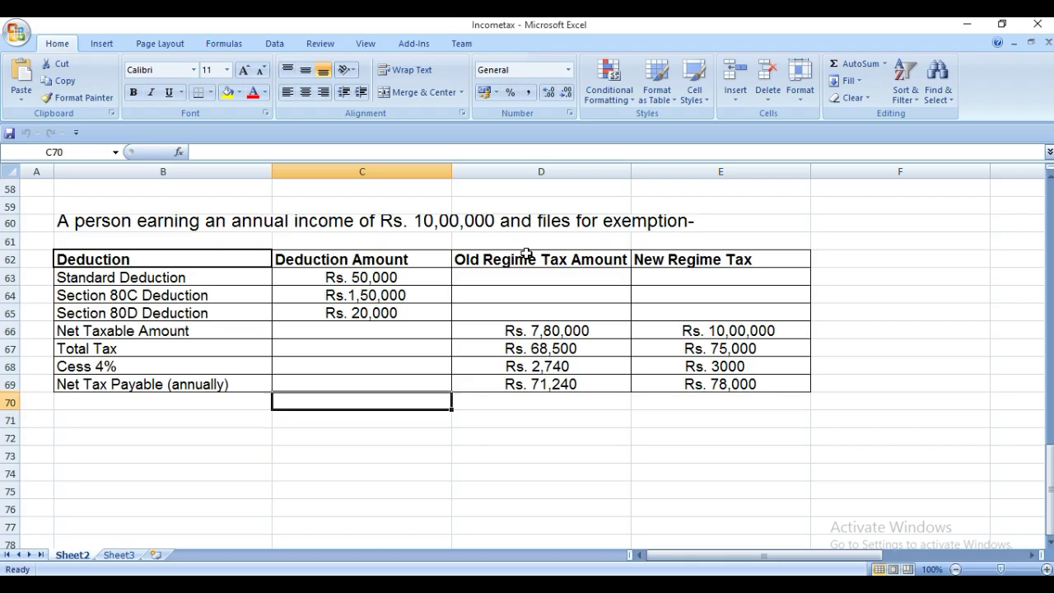
{"action": "key", "text": "Down"}
{"action": "key", "text": "Down"}
{"action": "key", "text": "Down"}
{"action": "key", "text": "Up"}
{"action": "key", "text": "Up"}
{"action": "key", "text": "Up"}
{"action": "key", "text": "Down"}
{"action": "key", "text": "Up"}
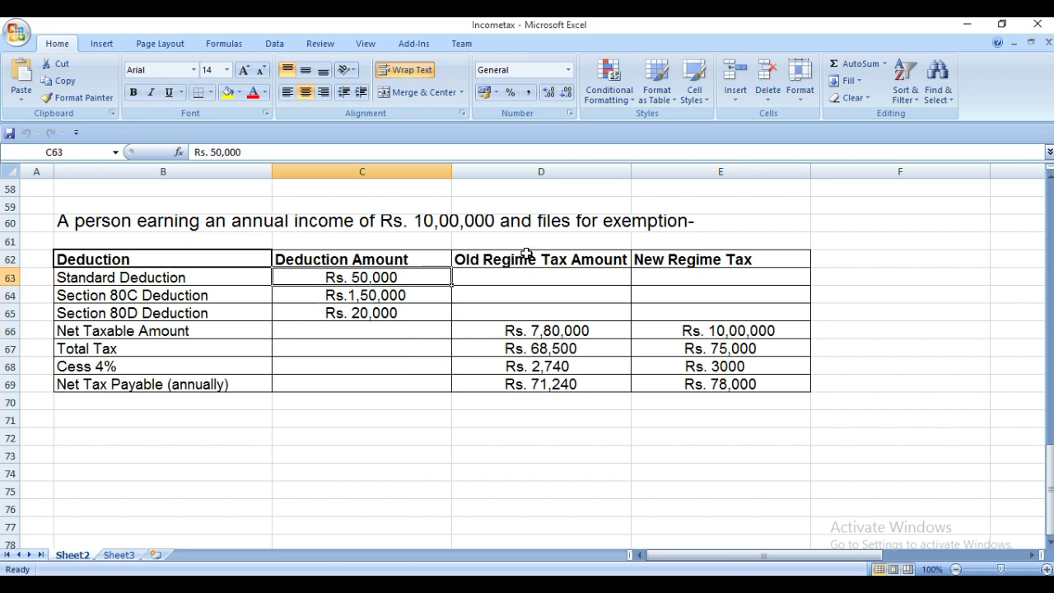
{"action": "key", "text": "Down"}
{"action": "key", "text": "Down"}
{"action": "key", "text": "Down"}
{"action": "key", "text": "Up"}
{"action": "key", "text": "Up"}
{"action": "key", "text": "Down"}
{"action": "key", "text": "Down"}
{"action": "key", "text": "Up"}
{"action": "key", "text": "Down"}
{"action": "key", "text": "Down"}
{"action": "key", "text": "Down"}
{"action": "key", "text": "Down"}
{"action": "key", "text": "Down"}
{"action": "key", "text": "Down"}
{"action": "key", "text": "Up"}
{"action": "key", "text": "Down"}
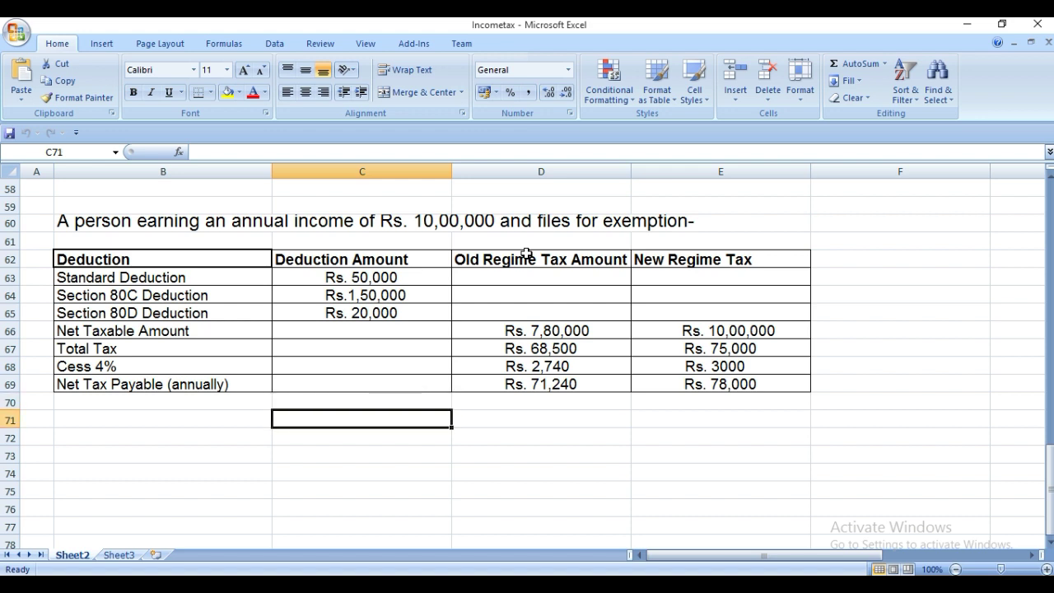
- Select the Standard, Section 80C and Section 80D deduction amounts in C63:C65
{"action": "key", "text": "Up"}
{"action": "key", "text": "Up"}
{"action": "key", "text": "Up"}
{"action": "key", "text": "Up"}
{"action": "key", "text": "Up"}
{"action": "key", "text": "Up"}
{"action": "key", "text": "Up"}
{"action": "key", "text": "Up"}
{"action": "key", "text": "Up"}
{"action": "key", "text": "Down"}
{"action": "key", "text": "shift+Down"}
{"action": "key", "text": "shift+Down"}
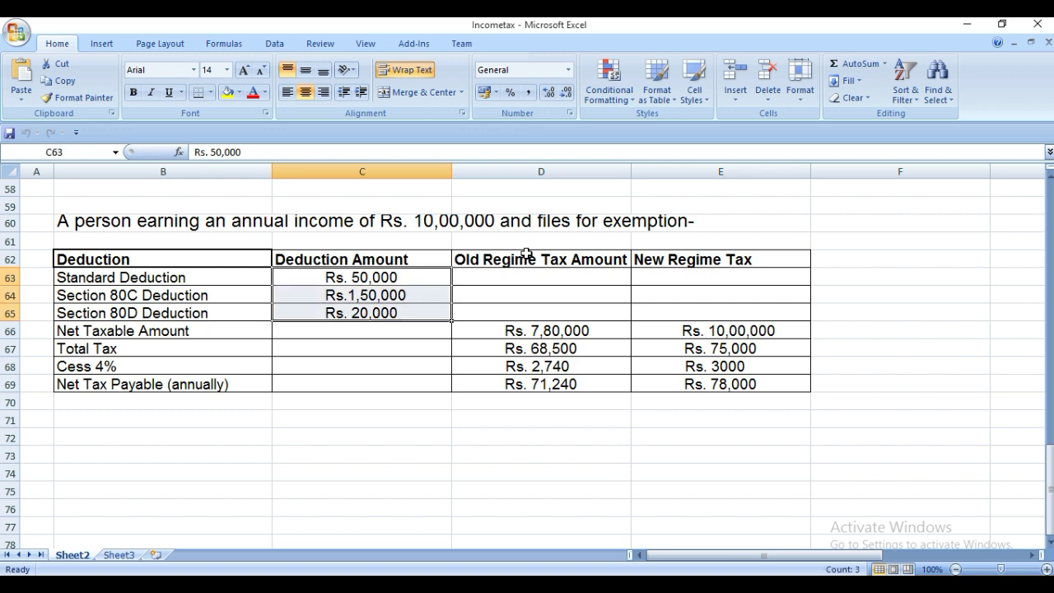
- Switch back to the tax calculator in Chrome, set exemptions/deductions to 220000 and compare tax under both regimes
{"action": "key", "text": "alt+Tab"}
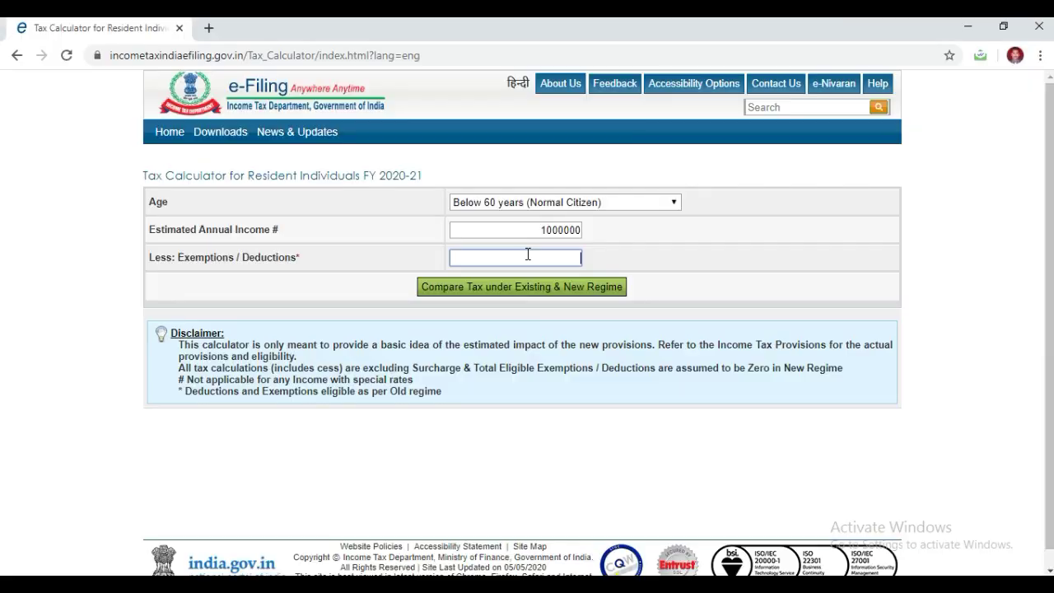
{"action": "type", "text": "220000"}
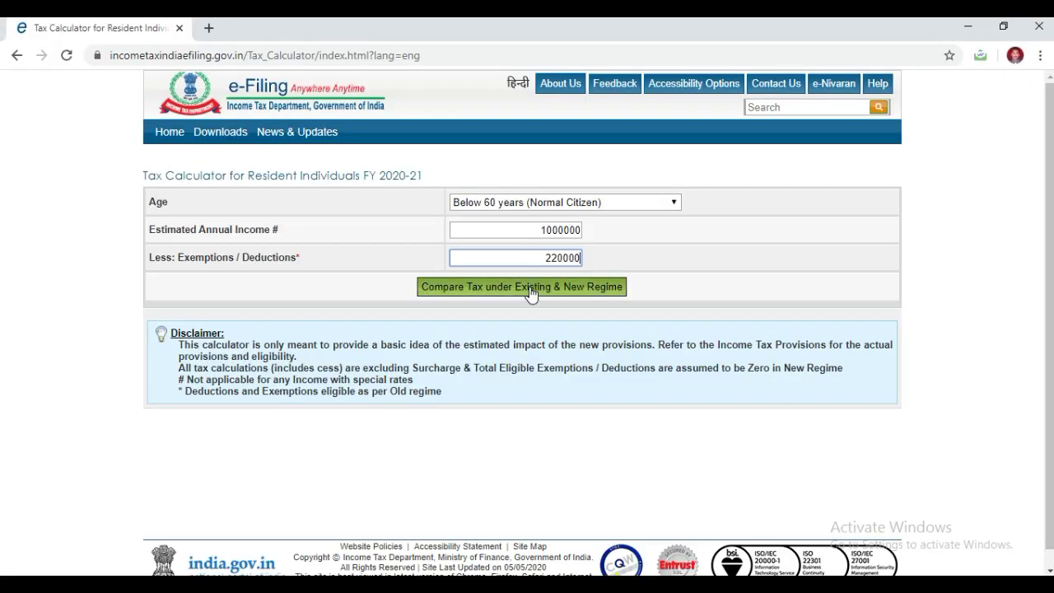
{"action": "left_click", "coordinate": [524, 288]}
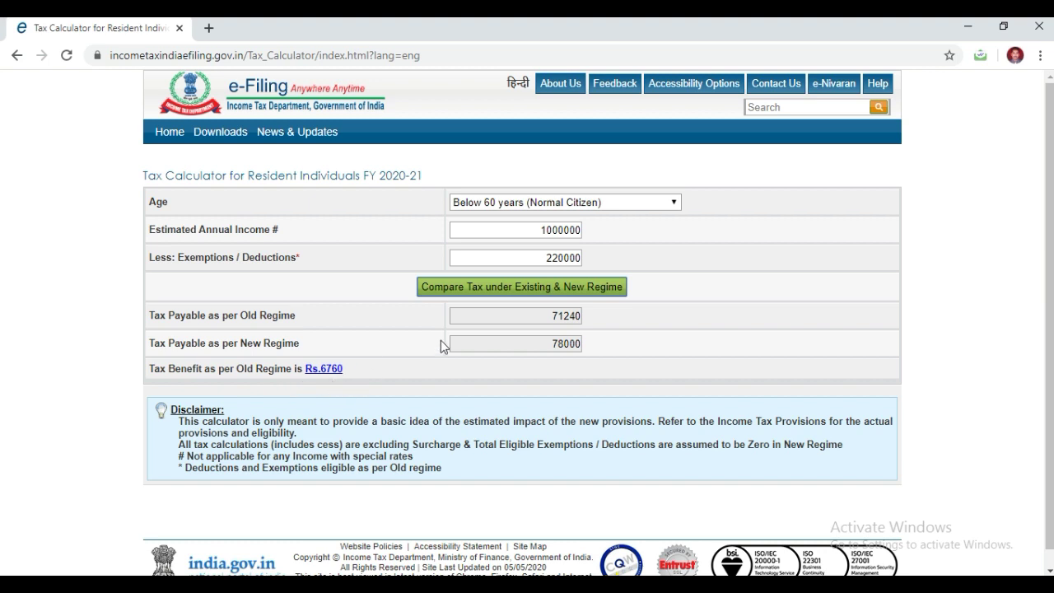
- Set exemptions/deductions to 50000 and compare tax under the existing and new regimes
{"action": "double_click", "coordinate": [562, 259]}
{"action": "type", "text": "50000"}
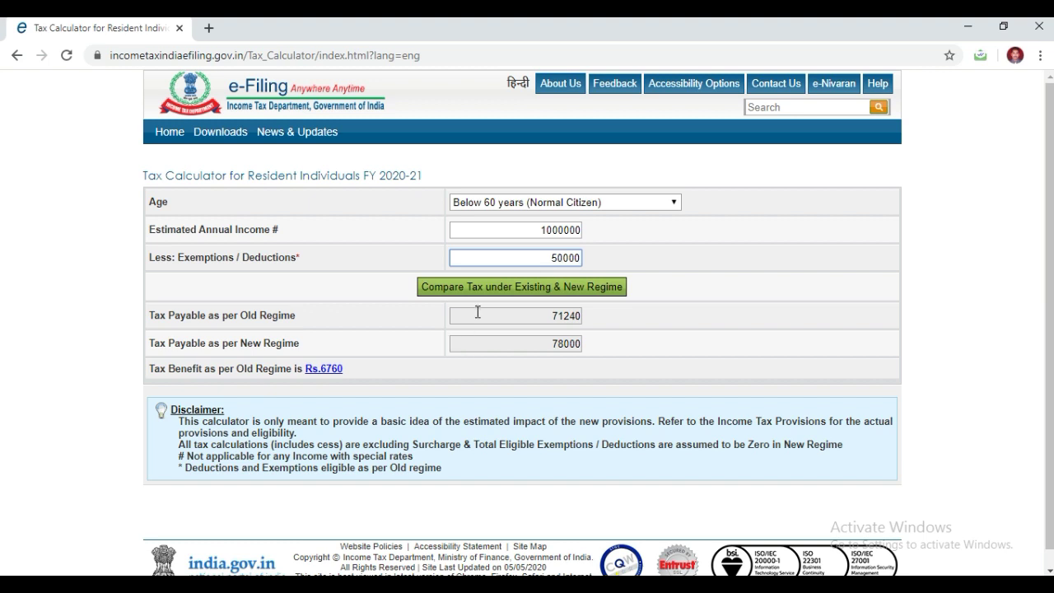
{"action": "left_click", "coordinate": [492, 289]}
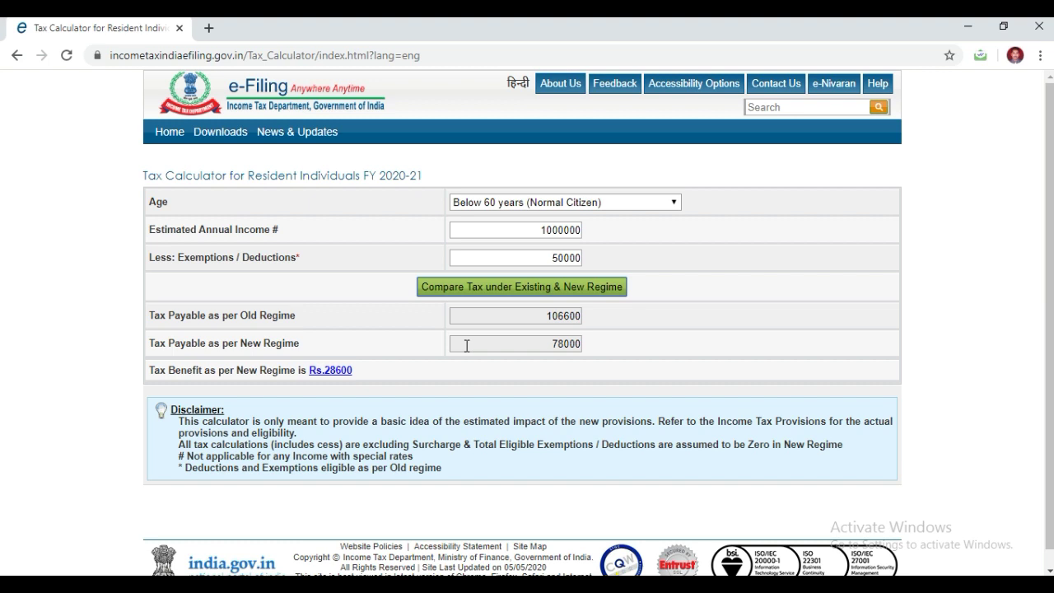
- Set exemptions/deductions to 120000 and recompute the tax comparison between the two regimes
{"action": "left_click", "coordinate": [559, 258]}
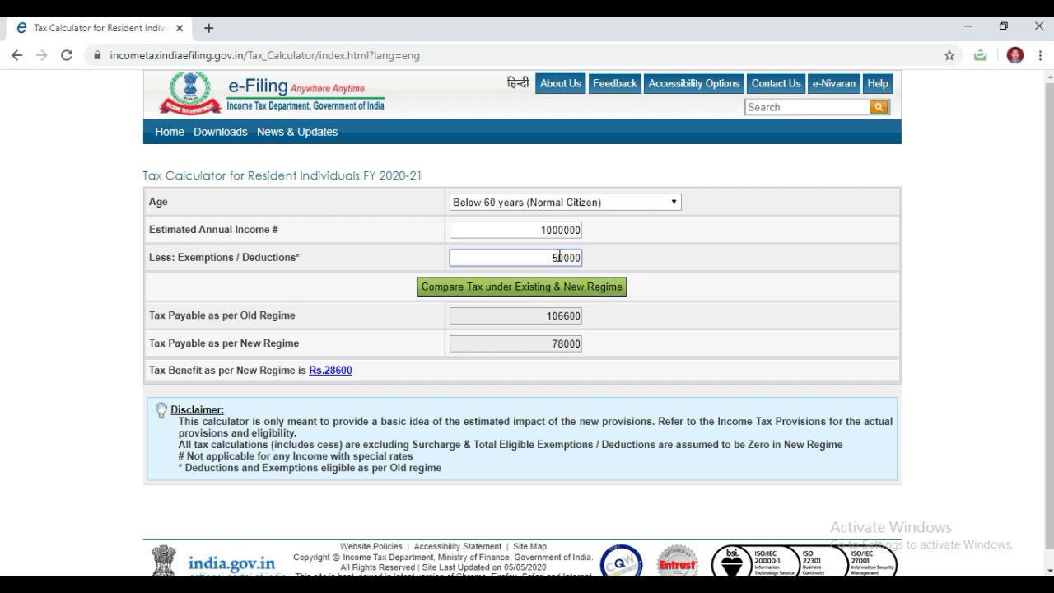
{"action": "key", "text": "BackSpace"}
{"action": "type", "text": "12"}
{"action": "left_click", "coordinate": [532, 293]}
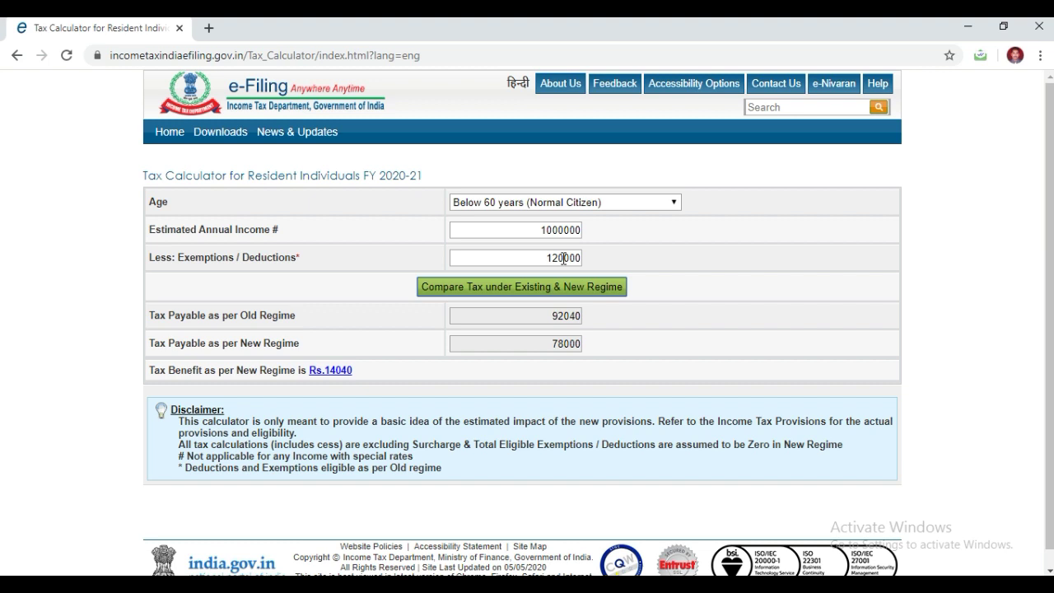
{"action": "left_click", "coordinate": [564, 258]}
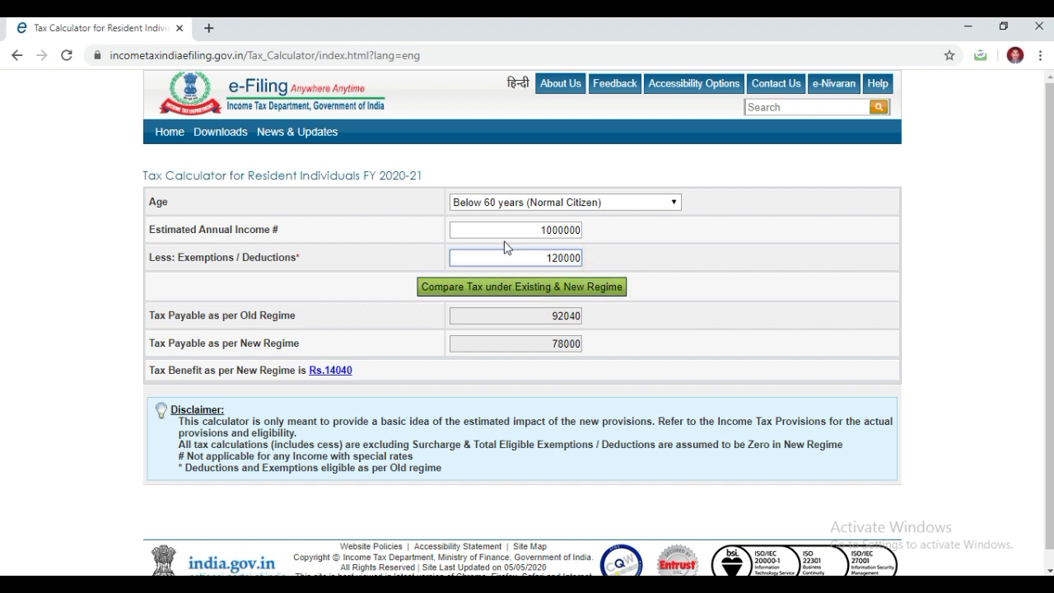
{"action": "left_click", "coordinate": [558, 229]}
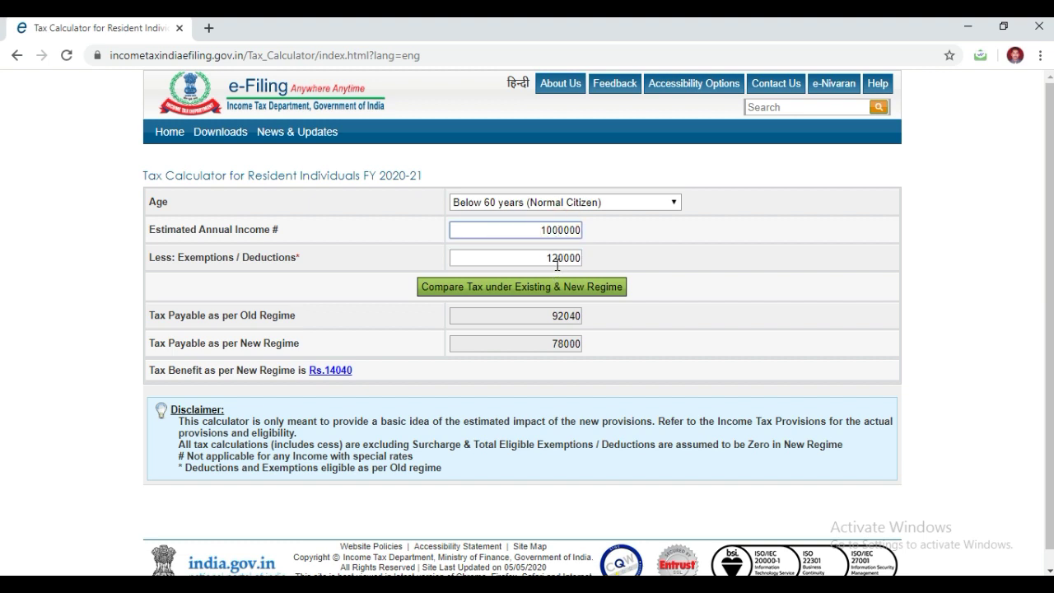
{"action": "left_click", "coordinate": [558, 260]}
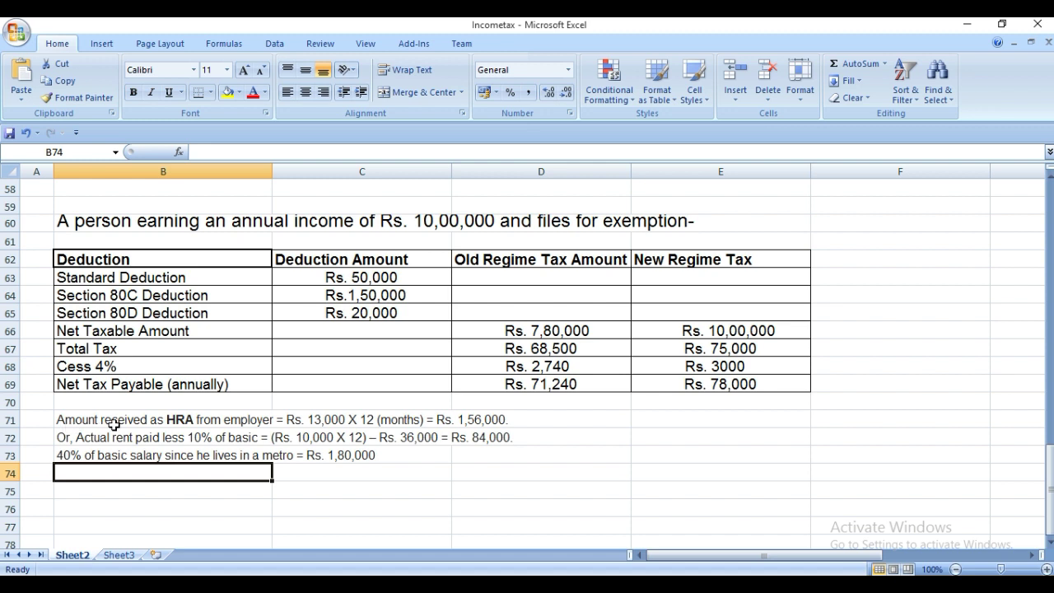
- Examine the HRA received and actual rent paid calculations in rows 71 and 72 of the Incometax worksheet
{"action": "left_click", "coordinate": [104, 419]}
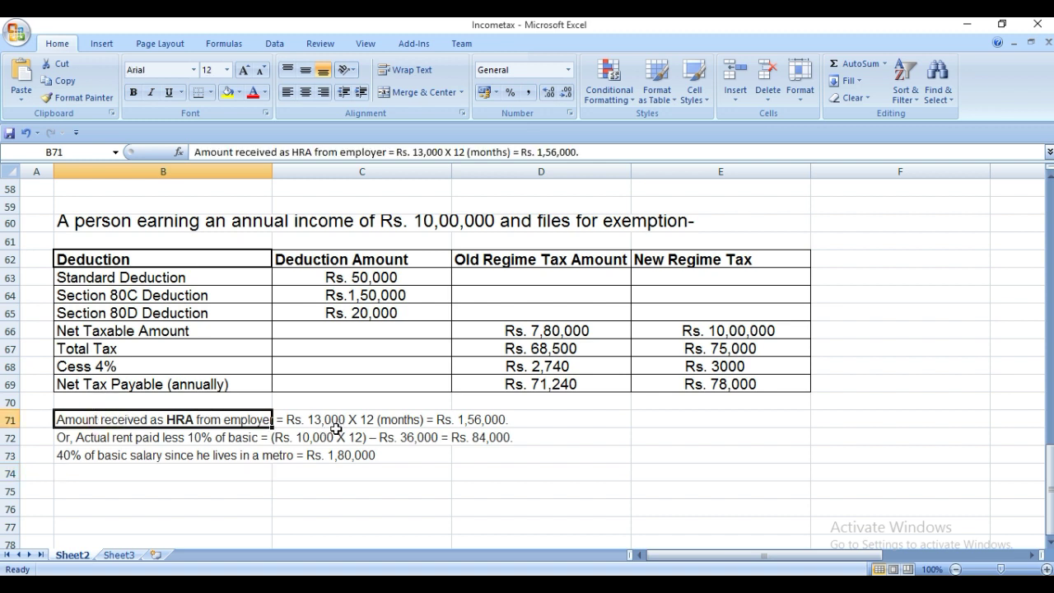
{"action": "left_click", "coordinate": [471, 418]}
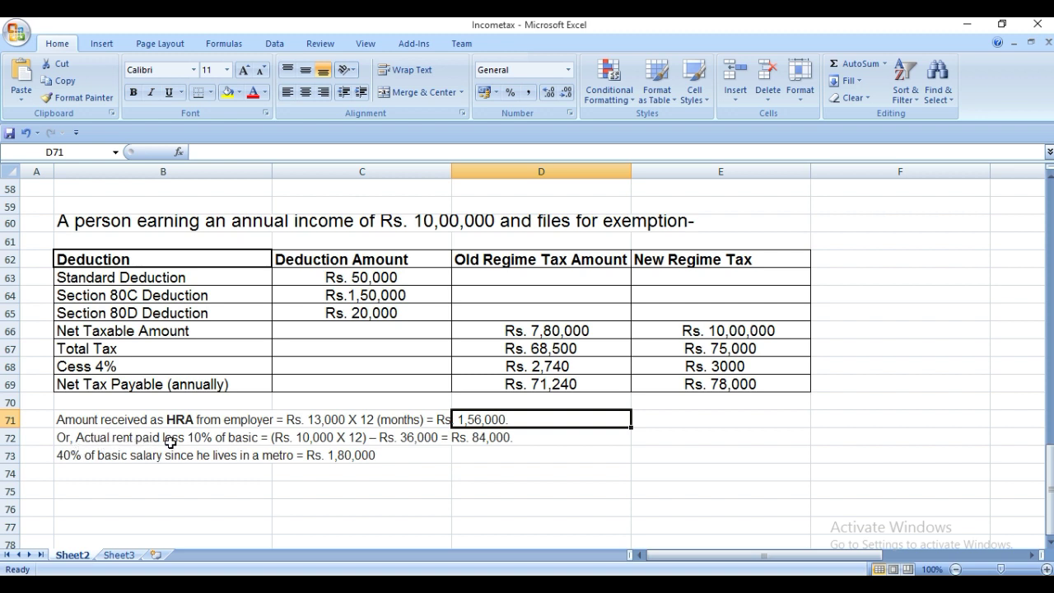
{"action": "left_click", "coordinate": [317, 437]}
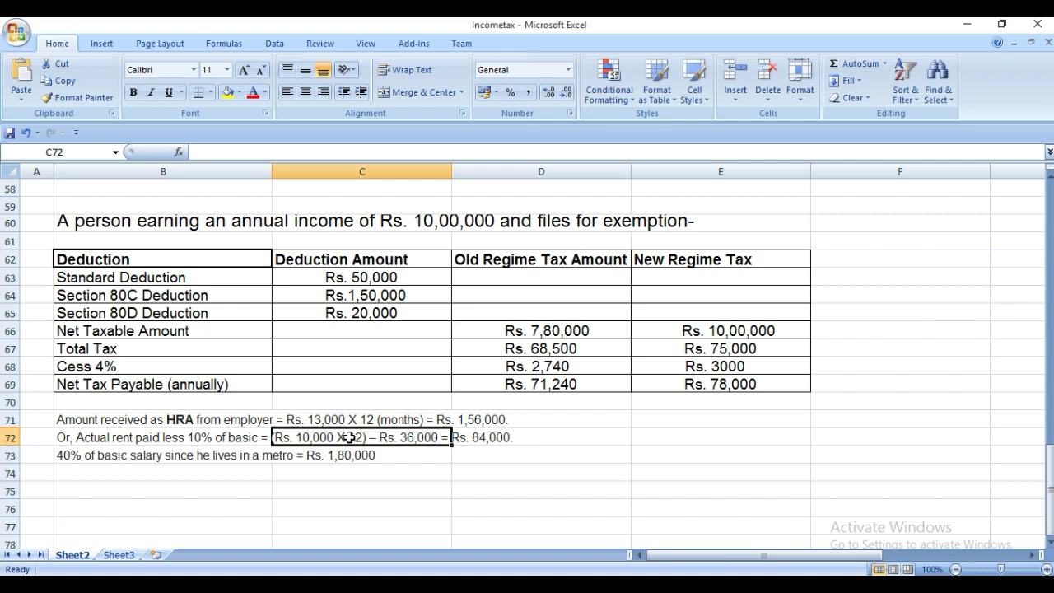
{"action": "left_click", "coordinate": [496, 439]}
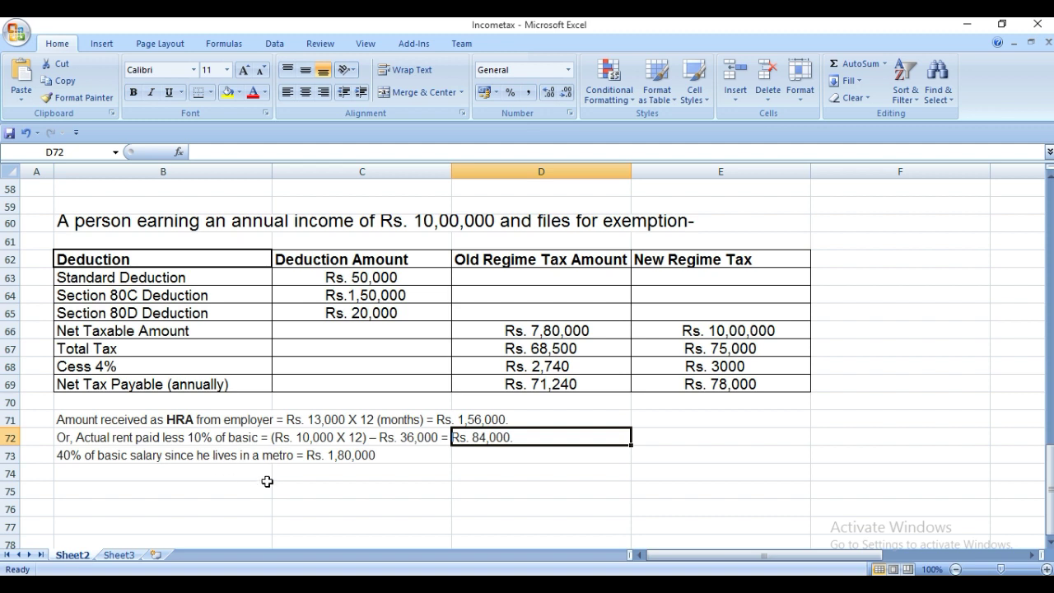
- Calculate =360000*40% in cell B74 as a scratch check, and clear the cell
{"action": "left_click", "coordinate": [234, 473]}
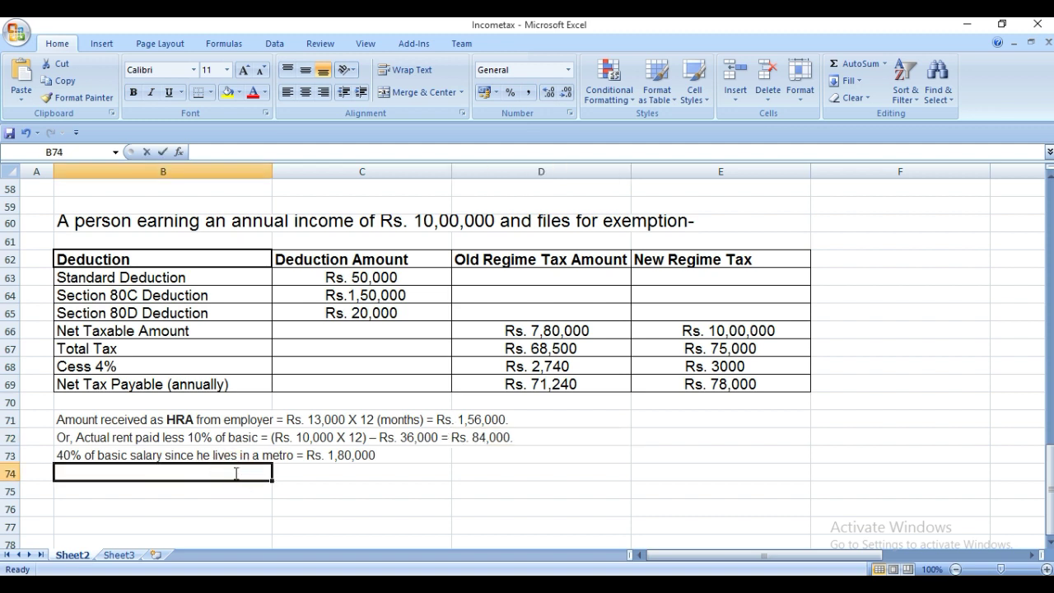
{"action": "type", "text": "=36000"}
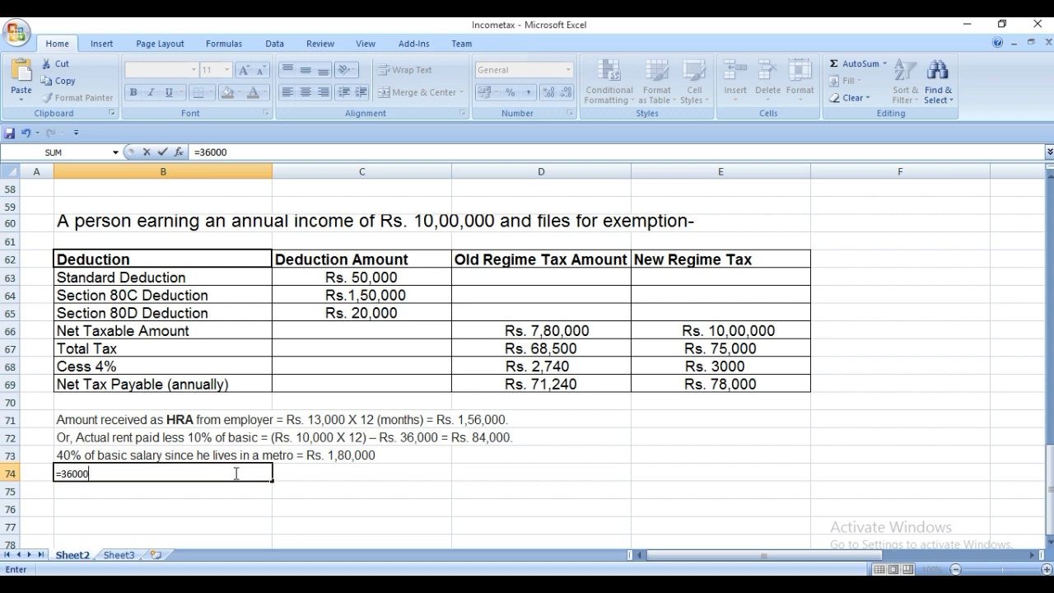
{"action": "type", "text": "0*40%"}
{"action": "key", "text": "Return"}
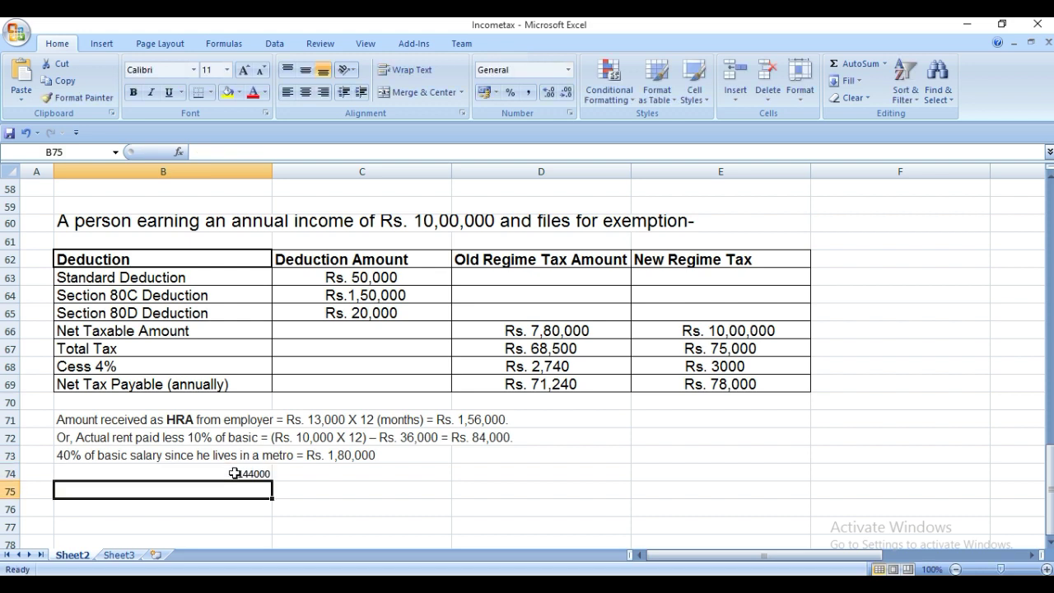
{"action": "key", "text": "Up"}
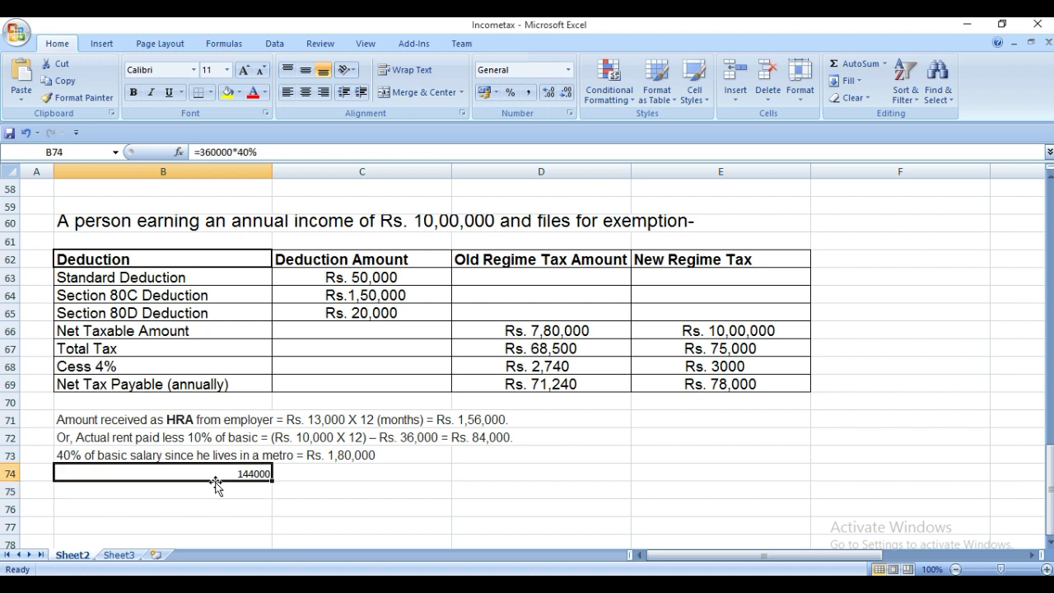
{"action": "key", "text": "Delete"}
- Correct the amount in the 40% of basic salary line in B73 to Rs. 1,44,000
{"action": "key", "text": "Up"}
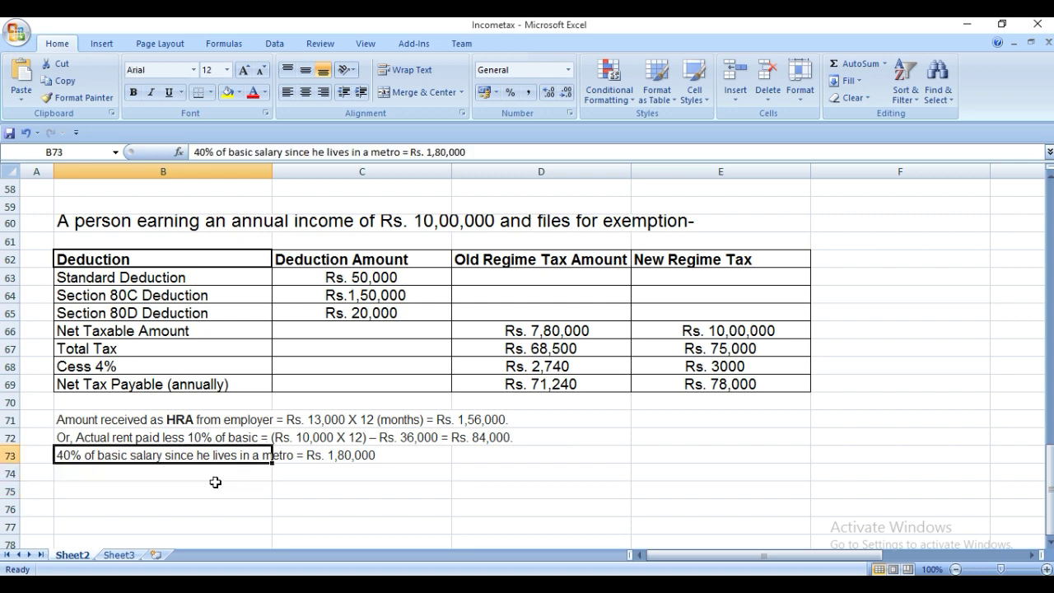
{"action": "key", "text": "F2"}
{"action": "key", "text": "Left"}
{"action": "key", "text": "Left"}
{"action": "key", "text": "Left"}
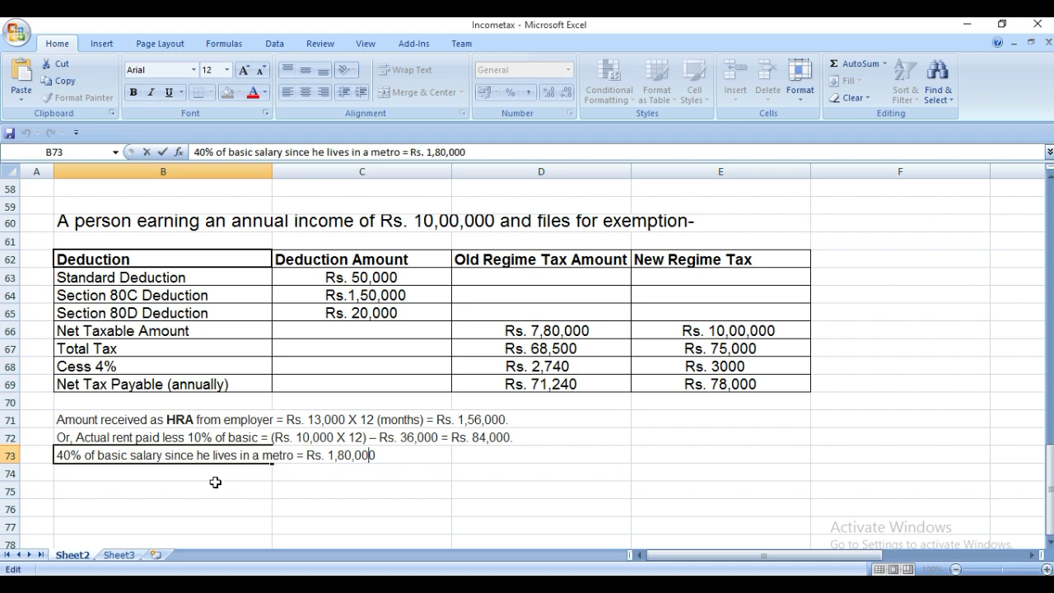
{"action": "key", "text": "shift+Left"}
{"action": "key", "text": "shift+Left"}
{"action": "type", "text": "44"}
{"action": "key", "text": "Return"}
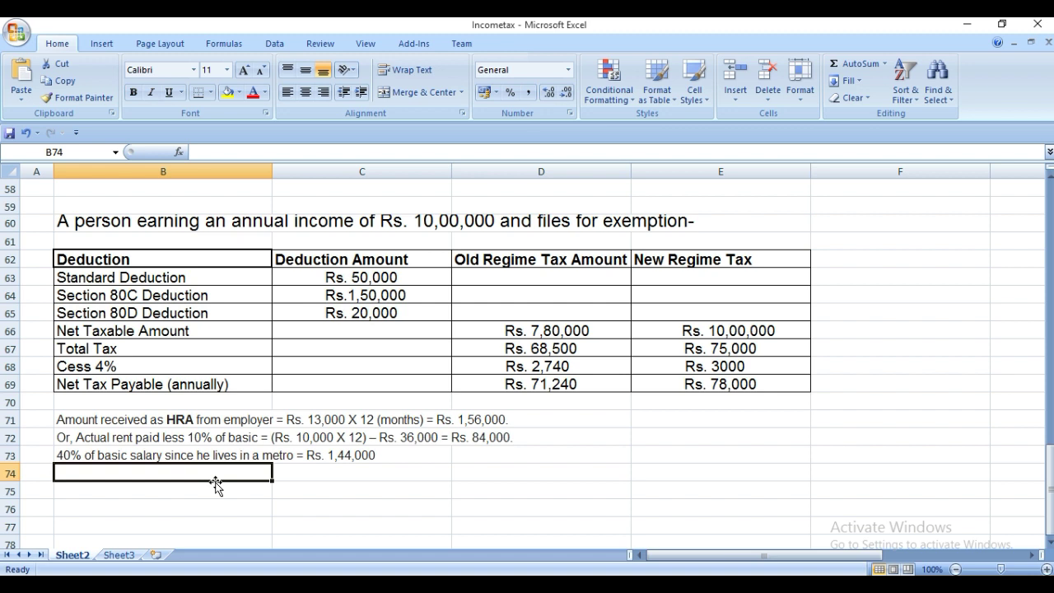
- Examine the actual rent paid less 10% of basic calculation in row 72 against the neighbouring 40% line
{"action": "key", "text": "Up"}
{"action": "key", "text": "Up"}
{"action": "key", "text": "Right"}
{"action": "key", "text": "Down"}
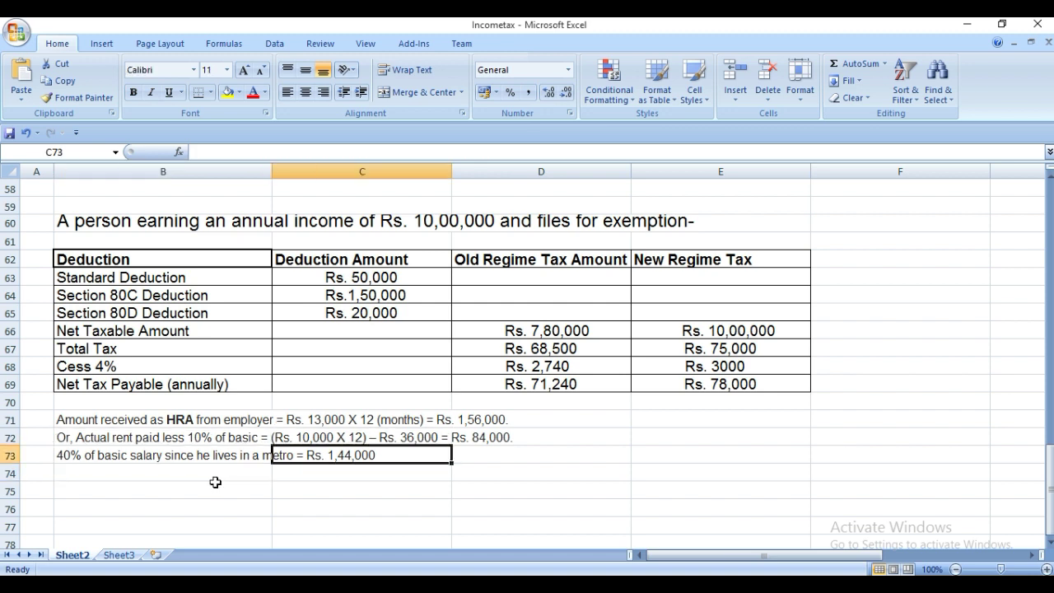
{"action": "key", "text": "Up"}
{"action": "key", "text": "Right"}
{"action": "key", "text": "Left"}
{"action": "key", "text": "Left"}
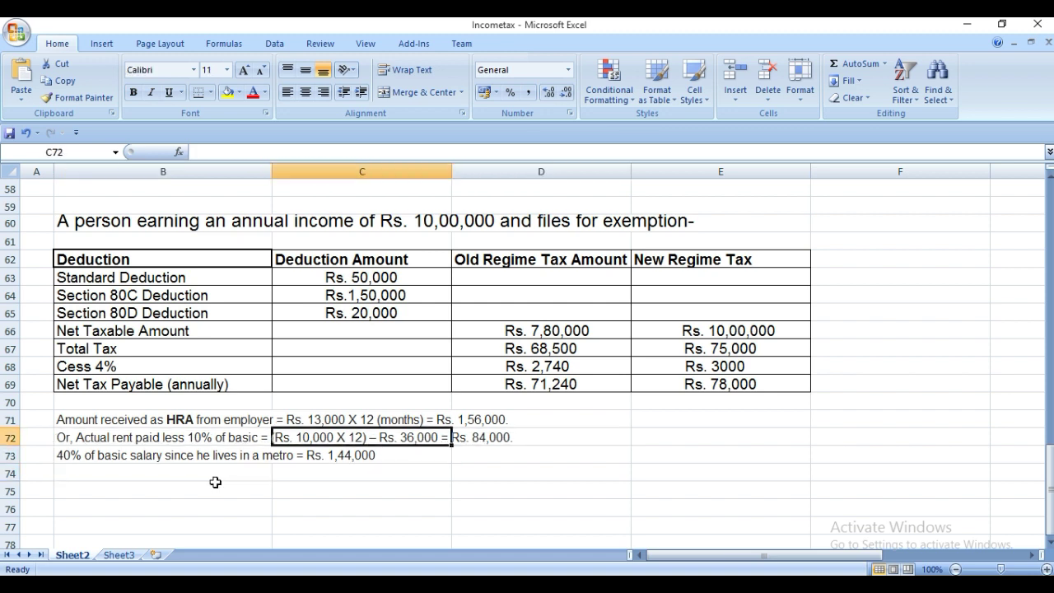
{"action": "key", "text": "Right"}
{"action": "key", "text": "Left"}
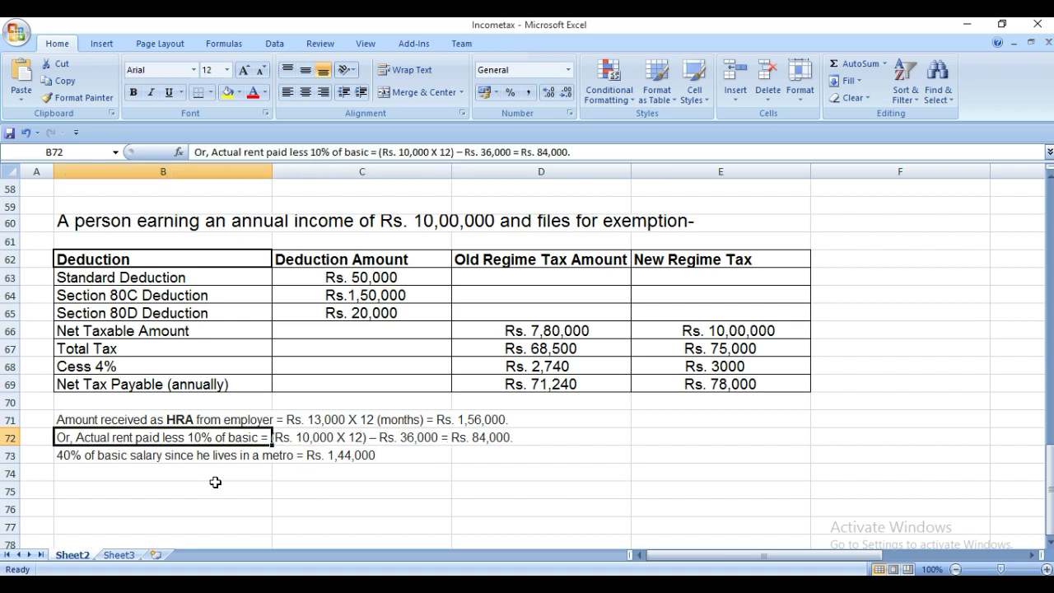
{"action": "key", "text": "Right"}
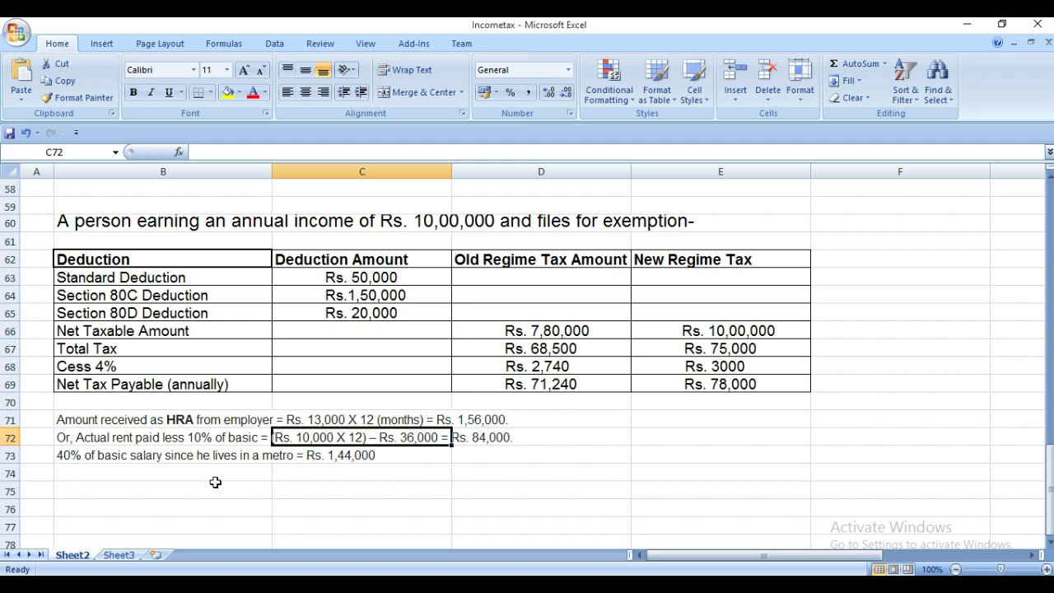
- Calculate =8300*12 in cell C74 as a scratch check of the annual rent, and clear the cell
{"action": "key", "text": "Down"}
{"action": "key", "text": "Down"}
{"action": "type", "text": "=8300*1"}
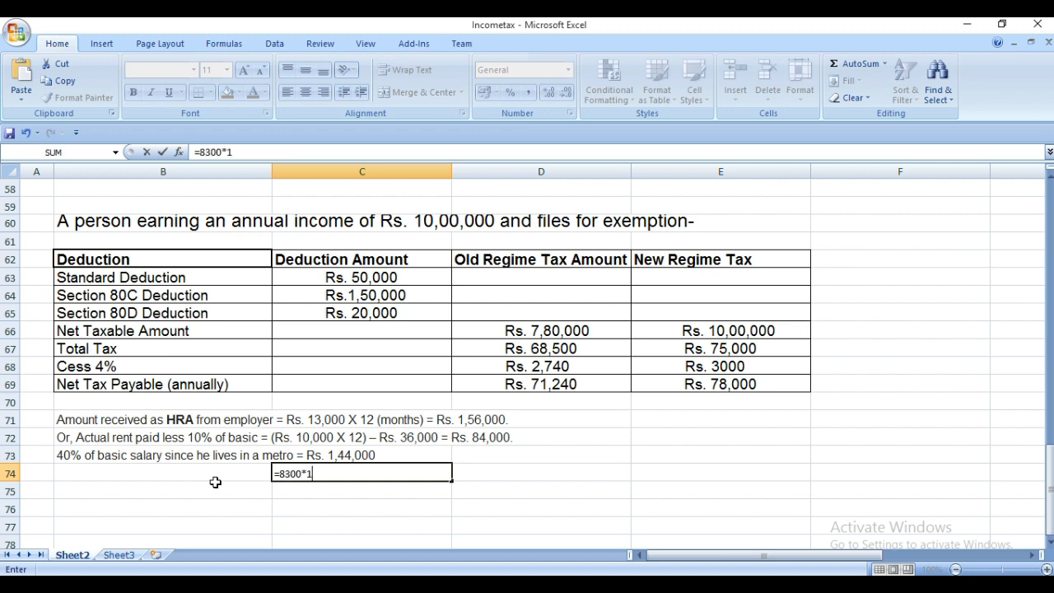
{"action": "type", "text": "2"}
{"action": "key", "text": "Return"}
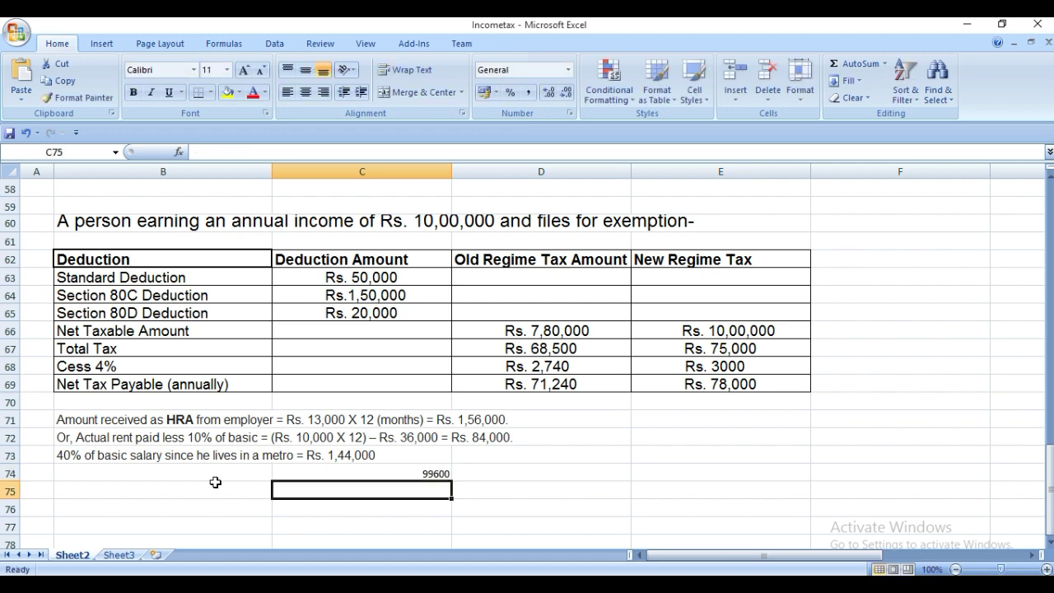
{"action": "key", "text": "Up"}
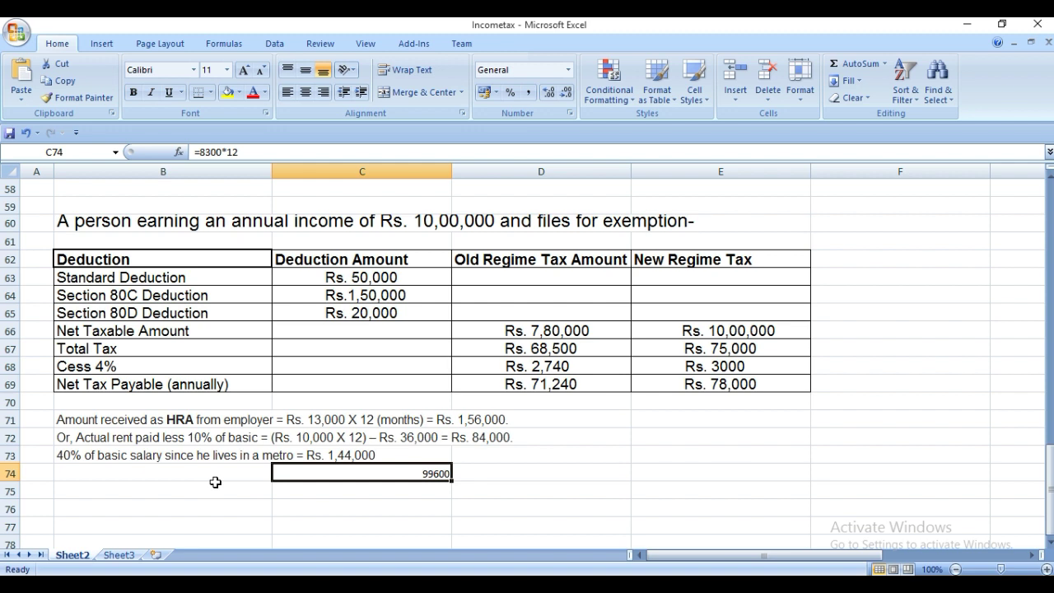
{"action": "key", "text": "Delete"}
- Change the monthly rent in the actual rent paid line in B72 to Rs. 8300
{"action": "key", "text": "Up"}
{"action": "key", "text": "Left"}
{"action": "key", "text": "Up"}
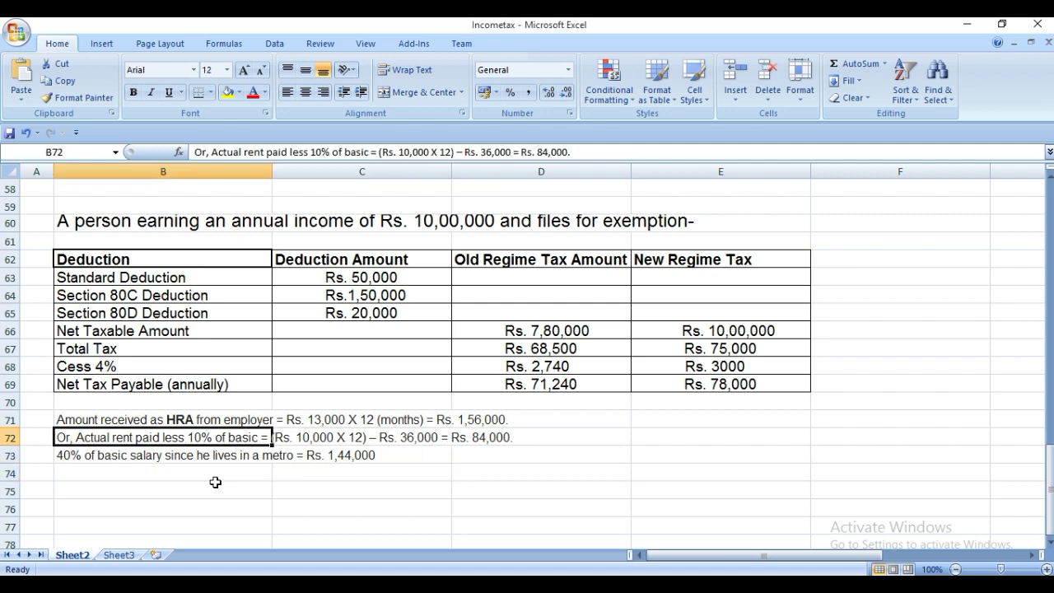
{"action": "key", "text": "F2"}
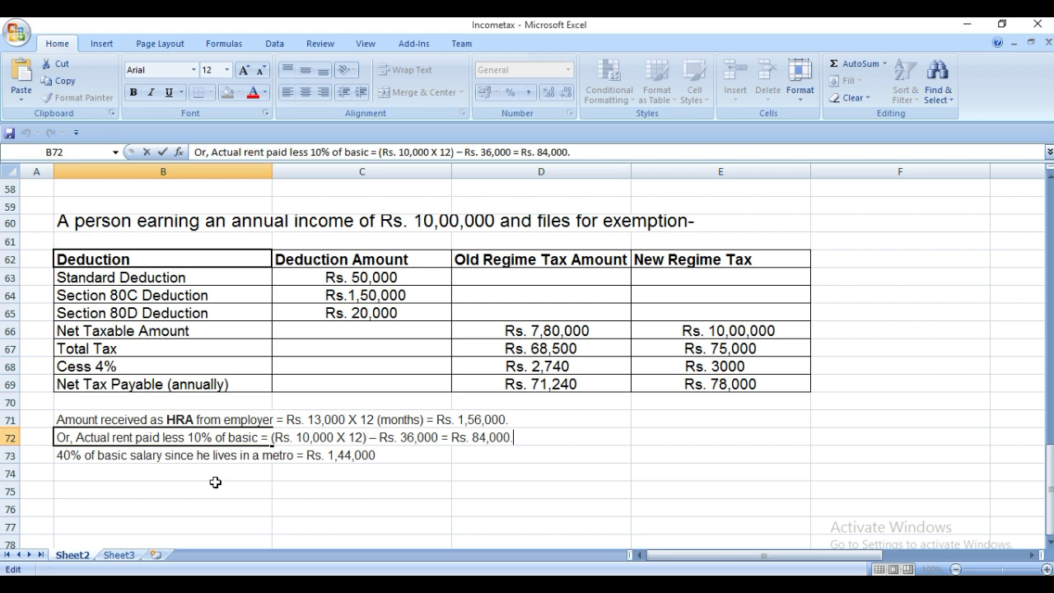
{"action": "key", "text": "Left"}
{"action": "key", "text": "Left"}
{"action": "key", "text": "Left"}
{"action": "key", "text": "Left"}
{"action": "key", "text": "Left"}
{"action": "key", "text": "Left"}
{"action": "key", "text": "Left"}
{"action": "key", "text": "Left"}
{"action": "key", "text": "Left"}
{"action": "key", "text": "Left"}
{"action": "key", "text": "Left"}
{"action": "key", "text": "Left"}
{"action": "key", "text": "shift+Left"}
{"action": "key", "text": "shift+Left"}
{"action": "key", "text": "shift+Left"}
{"action": "key", "text": "shift+Left"}
{"action": "key", "text": "shift+Left"}
{"action": "key", "text": "shift+Left"}
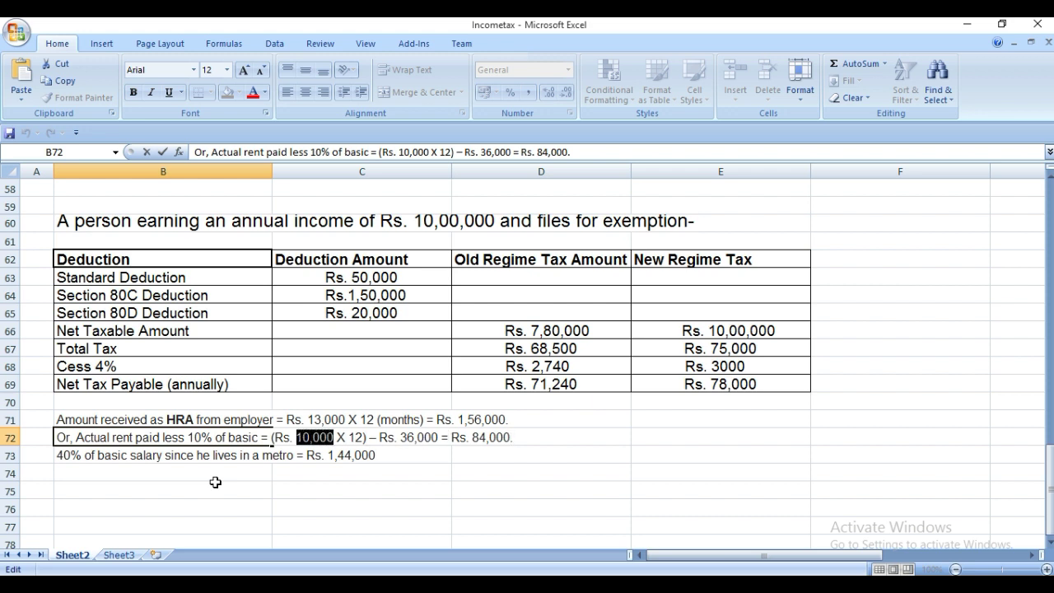
{"action": "type", "text": "8300"}
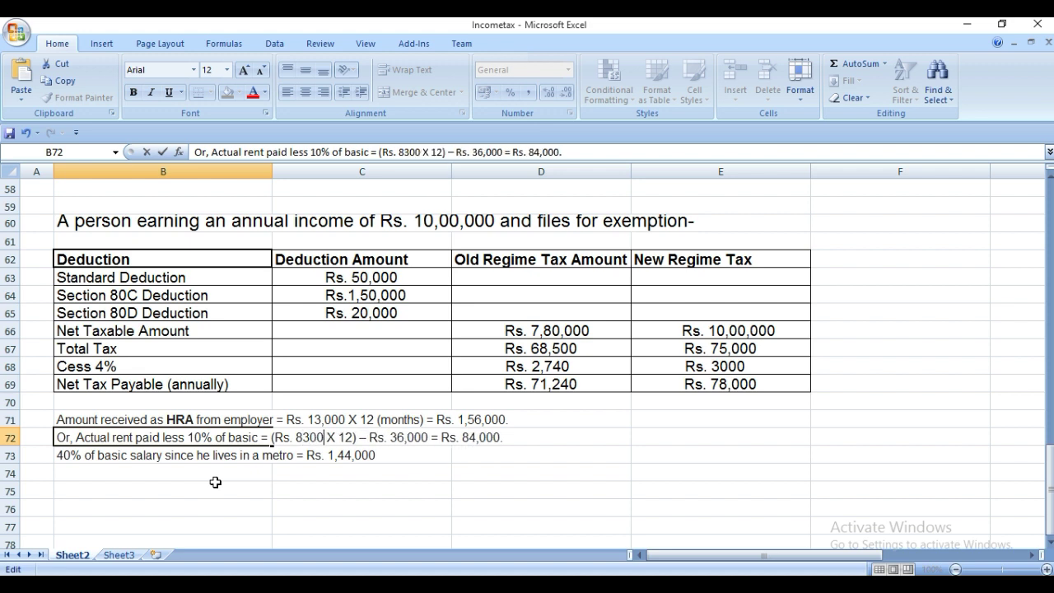
{"action": "key", "text": "Return"}
{"action": "key", "text": "Up"}
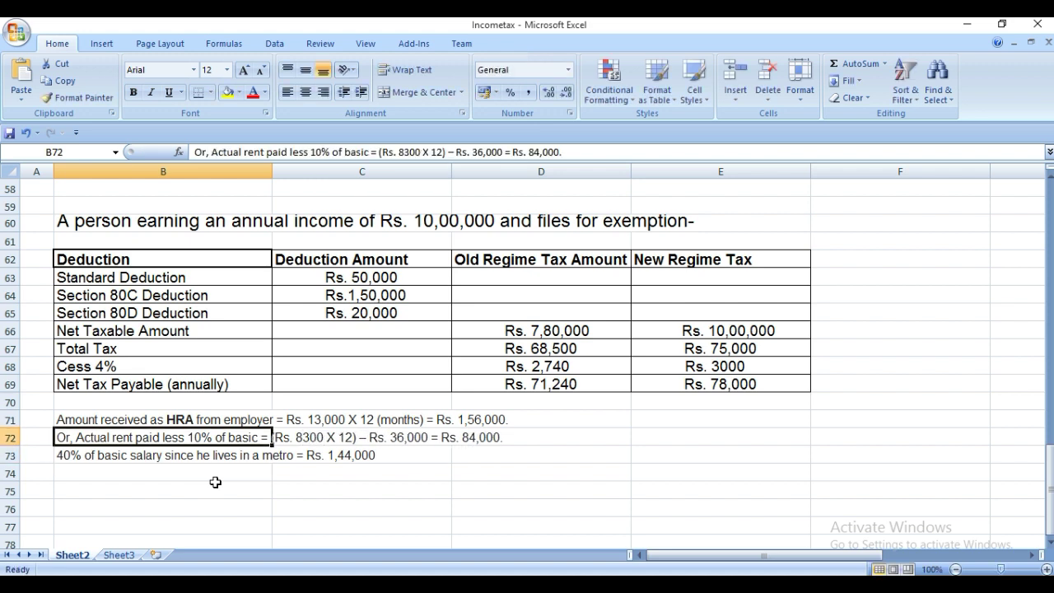
{"action": "key", "text": "Right"}
{"action": "key", "text": "Down"}
{"action": "key", "text": "Down"}
{"action": "type", "text": "=99600"}
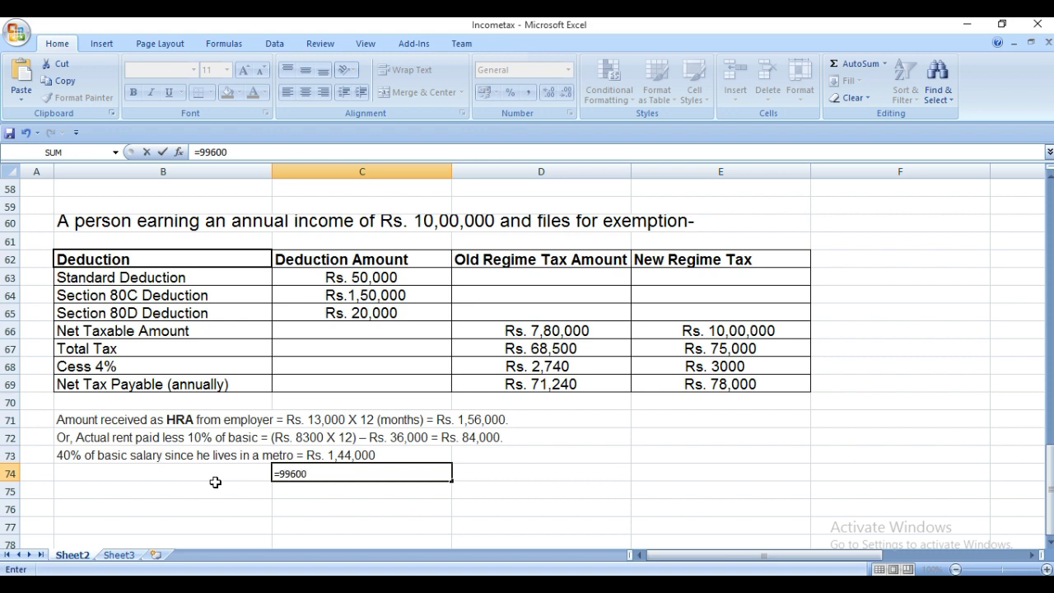
{"action": "type", "text": "-36000"}
{"action": "key", "text": "Return"}
- Correct the final amount in the actual rent paid line in B72 to Rs. 63600
{"action": "key", "text": "Up"}
{"action": "key", "text": "Up"}
{"action": "key", "text": "Up"}
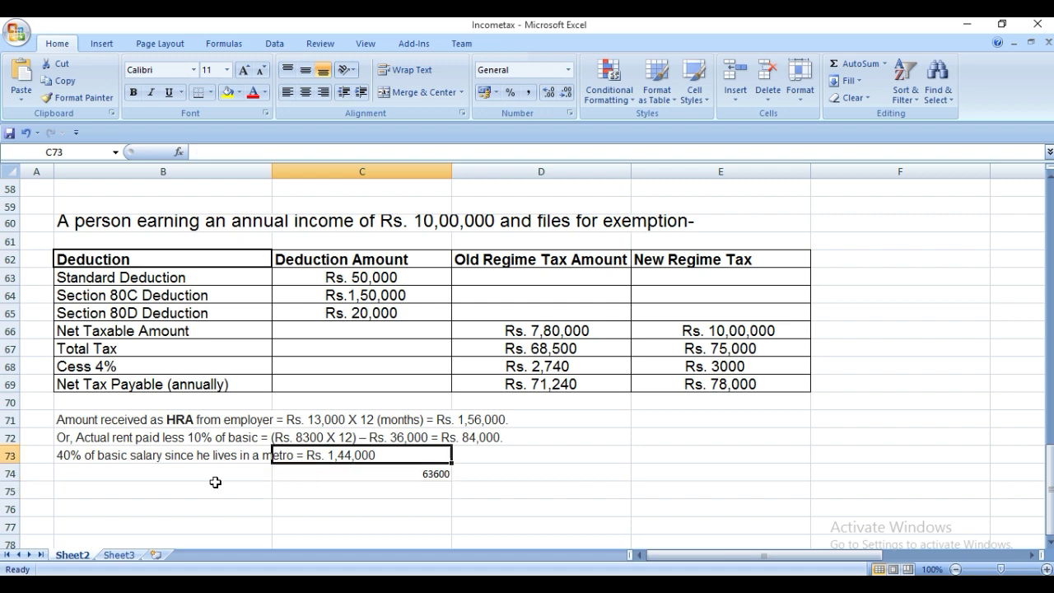
{"action": "key", "text": "Left"}
{"action": "key", "text": "F2"}
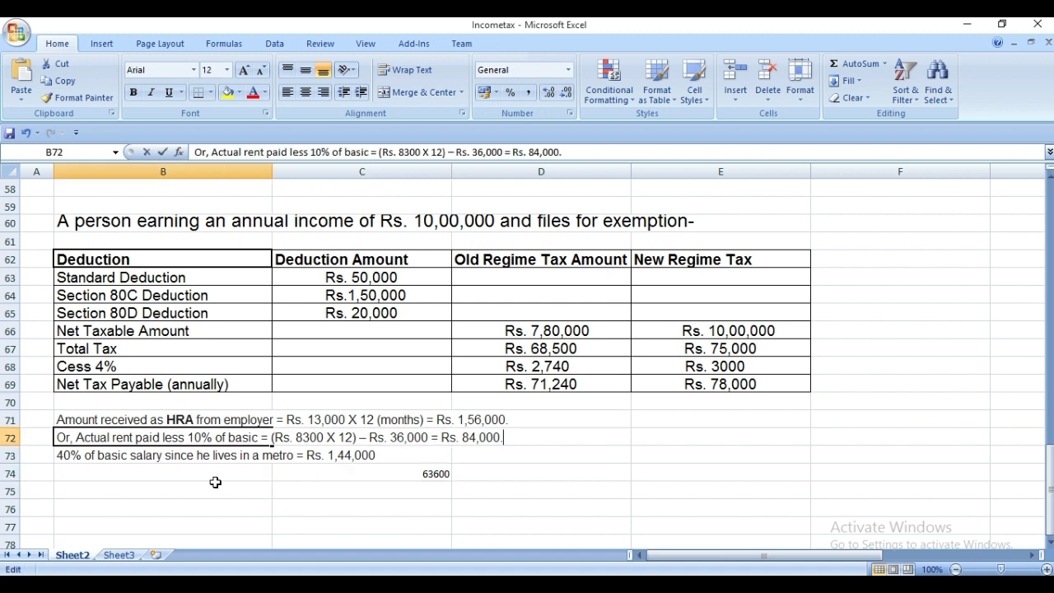
{"action": "key", "text": "shift+Left"}
{"action": "key", "text": "shift+Left"}
{"action": "key", "text": "BackSpace"}
{"action": "key", "text": "BackSpace"}
{"action": "key", "text": "BackSpace"}
{"action": "type", "text": "63600"}
{"action": "key", "text": "Return"}
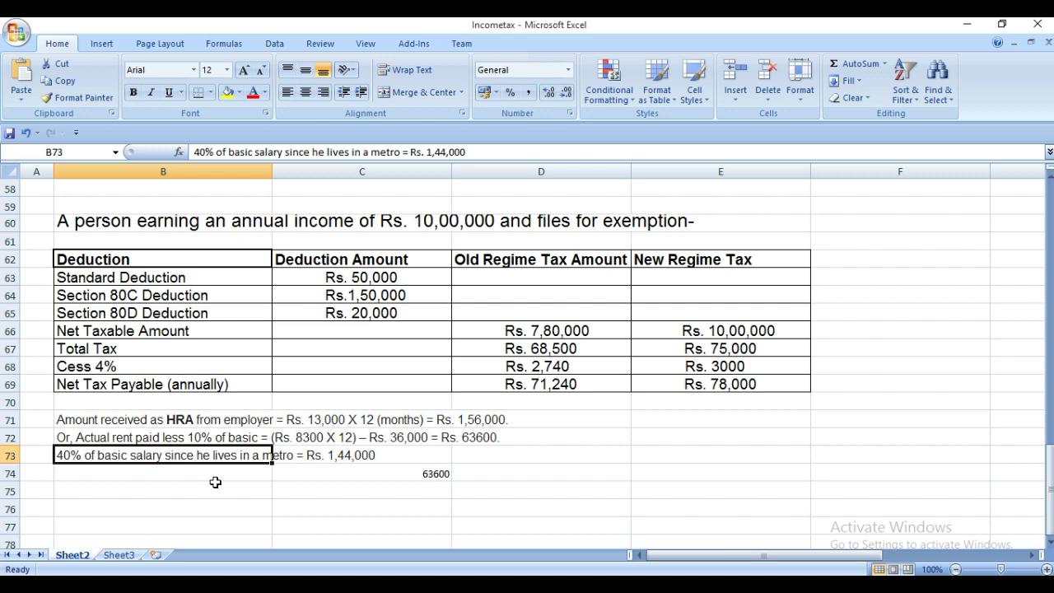
- Clear the scratch calculation from cell C74
{"action": "key", "text": "Down"}
{"action": "key", "text": "Right"}
{"action": "key", "text": "Delete"}
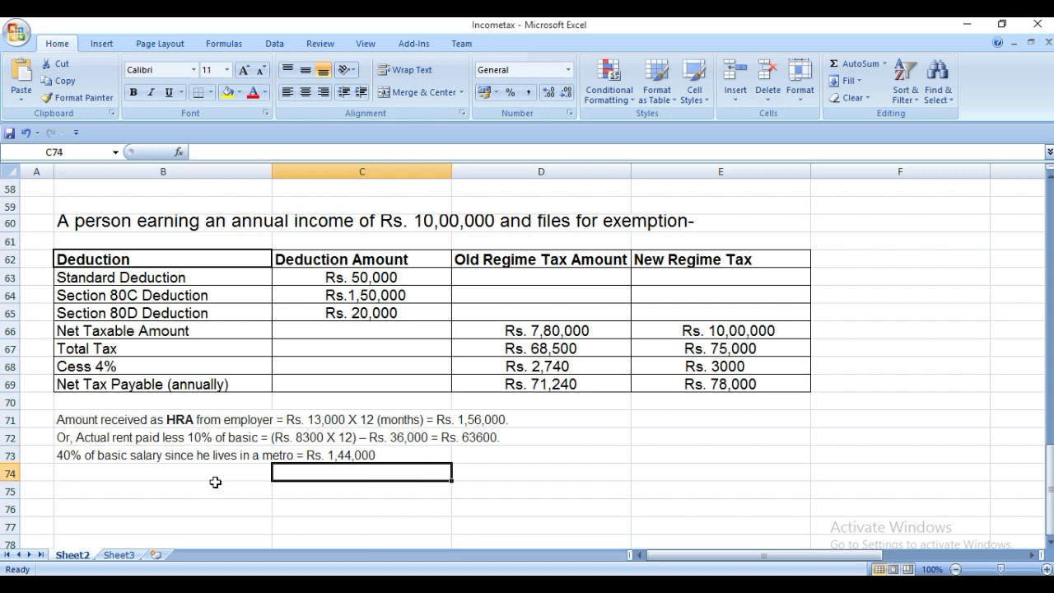
{"action": "key", "text": "Down"}
{"action": "key", "text": "Up"}
{"action": "key", "text": "ctrl+Up"}
{"action": "key", "text": "Up"}
{"action": "key", "text": "Down"}
{"action": "key", "text": "Down"}
{"action": "key", "text": "Up"}
{"action": "key", "text": "Up"}
{"action": "key", "text": "Down"}
{"action": "key", "text": "Down"}
{"action": "key", "text": "Down"}
{"action": "key", "text": "Down"}
{"action": "key", "text": "Down"}
{"action": "key", "text": "Down"}
{"action": "key", "text": "Down"}
{"action": "key", "text": "Down"}
{"action": "key", "text": "Down"}
{"action": "key", "text": "Down"}
{"action": "key", "text": "Down"}
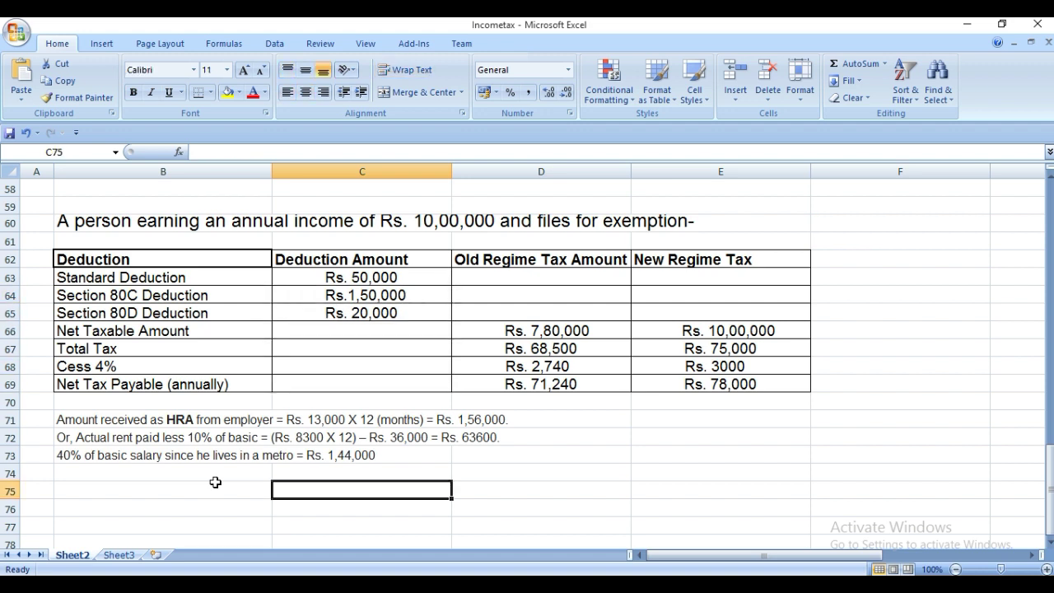
- Switch to Chrome to view the income tax department's Tax Calculator page, and return to the Incometax workbook in Excel
{"action": "key", "text": "alt+Tab"}
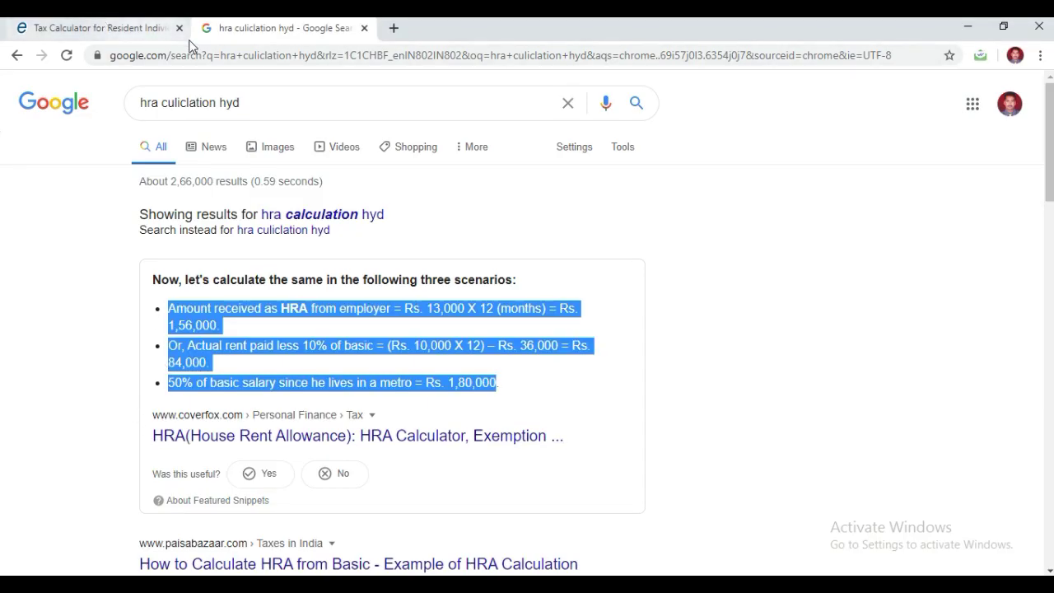
{"action": "left_click", "coordinate": [63, 33]}
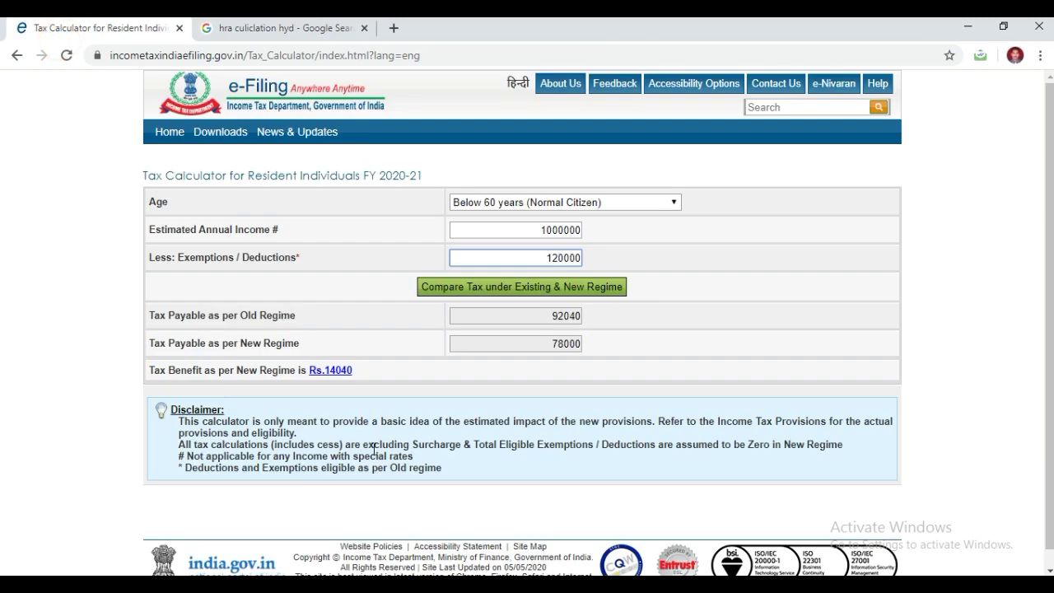
{"action": "key", "text": "alt+Tab"}
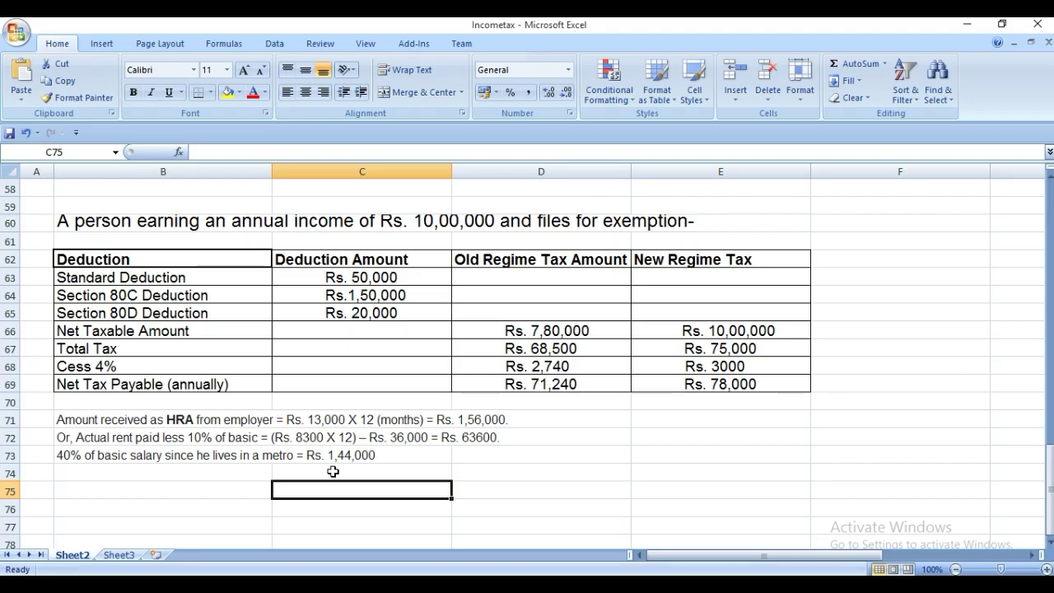
- Review the HRA calculation lines below the table together with the Section 80C and other deductions in rows 63 to 69
{"action": "left_click", "coordinate": [234, 490]}
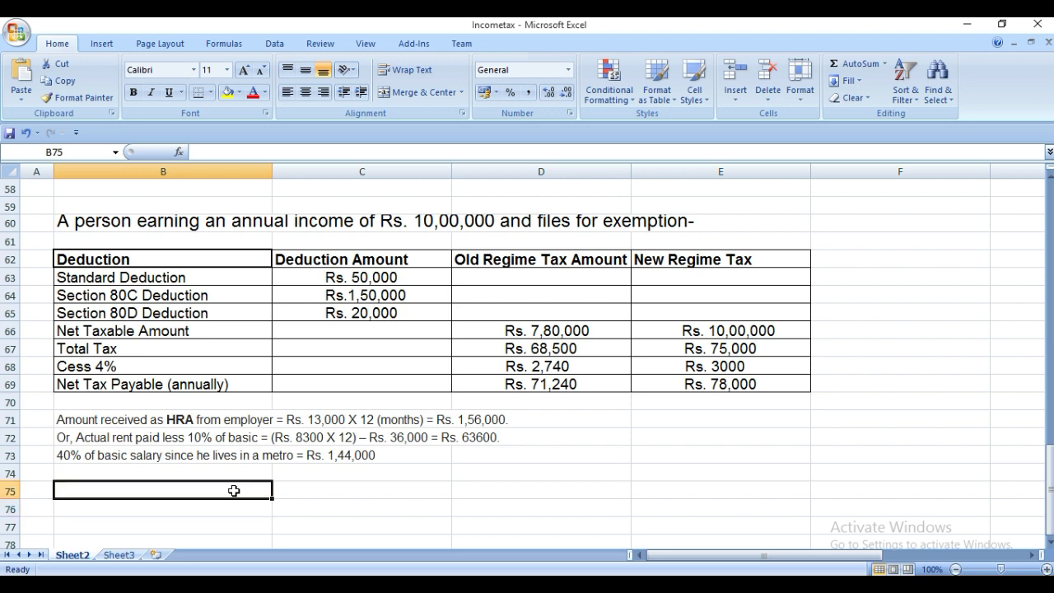
{"action": "key", "text": "Up"}
{"action": "key", "text": "Up"}
{"action": "key", "text": "Up"}
{"action": "key", "text": "Up"}
{"action": "key", "text": "Up"}
{"action": "key", "text": "Up"}
{"action": "key", "text": "Up"}
{"action": "key", "text": "Up"}
{"action": "key", "text": "Up"}
{"action": "key", "text": "Up"}
{"action": "key", "text": "Up"}
{"action": "key", "text": "Down"}
{"action": "key", "text": "Down"}
{"action": "key", "text": "Down"}
{"action": "key", "text": "Down"}
{"action": "key", "text": "Down"}
{"action": "key", "text": "Down"}
{"action": "key", "text": "Down"}
{"action": "key", "text": "Down"}
{"action": "key", "text": "Down"}
{"action": "key", "text": "Down"}
{"action": "key", "text": "Up"}
{"action": "key", "text": "Up"}
{"action": "key", "text": "Up"}
{"action": "key", "text": "Up"}
{"action": "key", "text": "Up"}
{"action": "key", "text": "Up"}
{"action": "key", "text": "Up"}
{"action": "key", "text": "Up"}
{"action": "key", "text": "Up"}
{"action": "key", "text": "Up"}
{"action": "key", "text": "Right"}
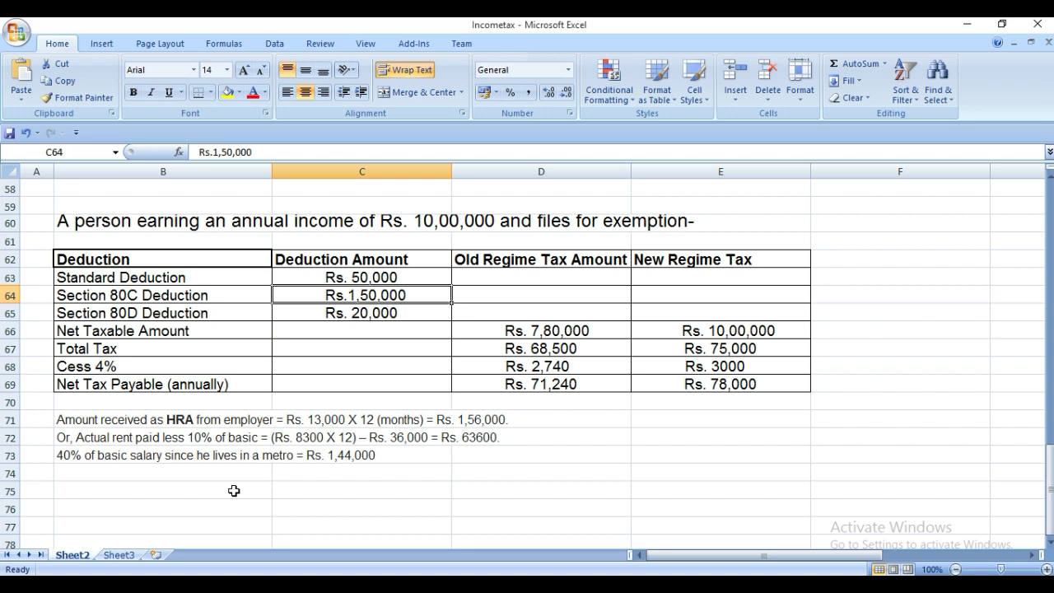
{"action": "key", "text": "Down"}
{"action": "key", "text": "Down"}
{"action": "key", "text": "Down"}
{"action": "key", "text": "Down"}
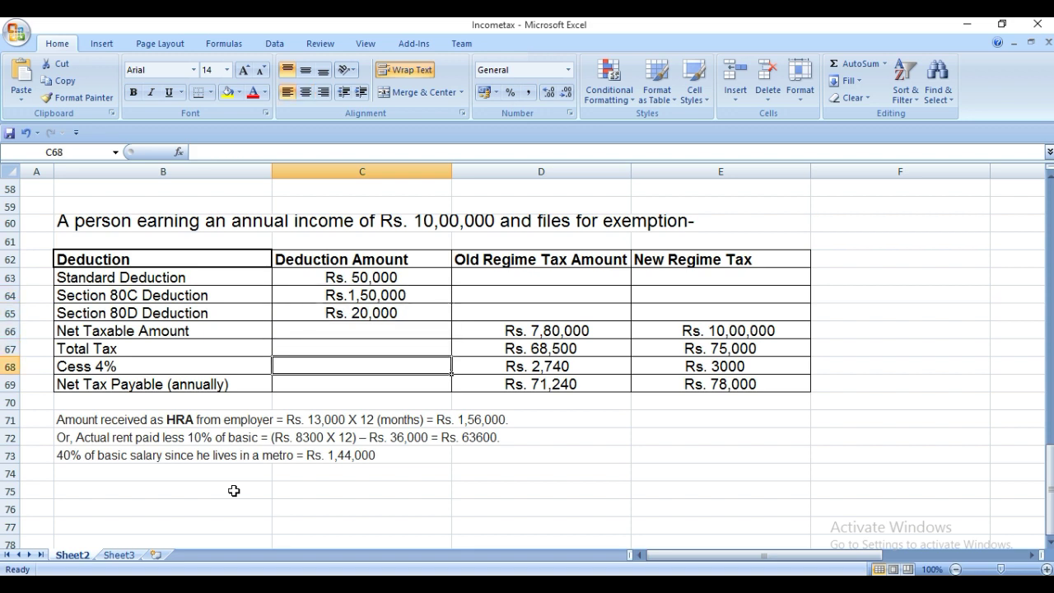
- Switch to the Tax Calculator in Chrome and set the exemptions/deductions to 300000 for the 1000000 income comparison
{"action": "key", "text": "alt+Tab"}
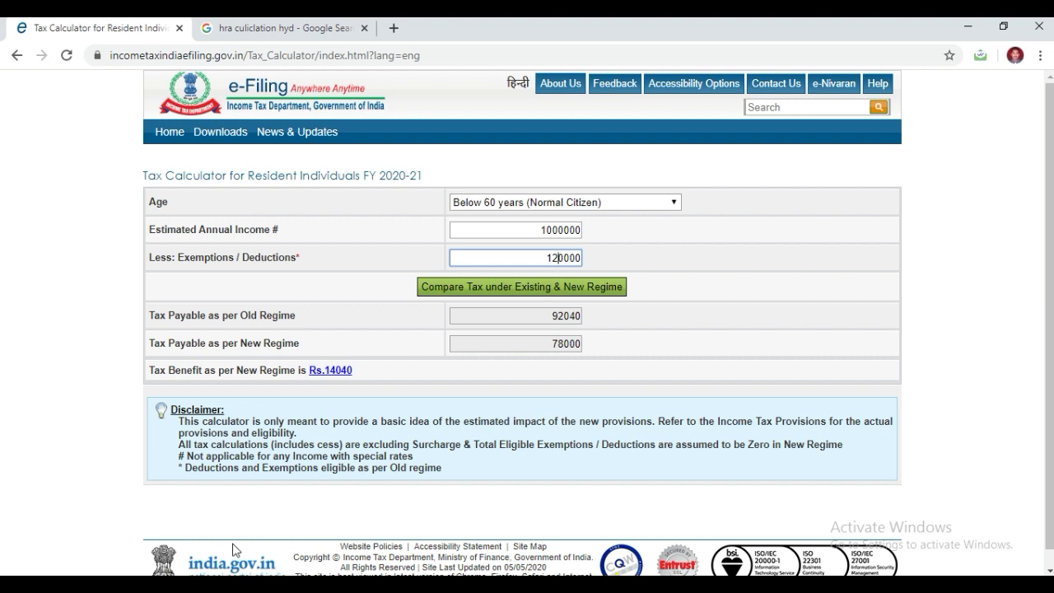
{"action": "mouse_move", "coordinate": [474, 580]}
{"action": "double_click", "coordinate": [555, 255]}
{"action": "type", "text": "300000"}
{"action": "left_click", "coordinate": [600, 250]}
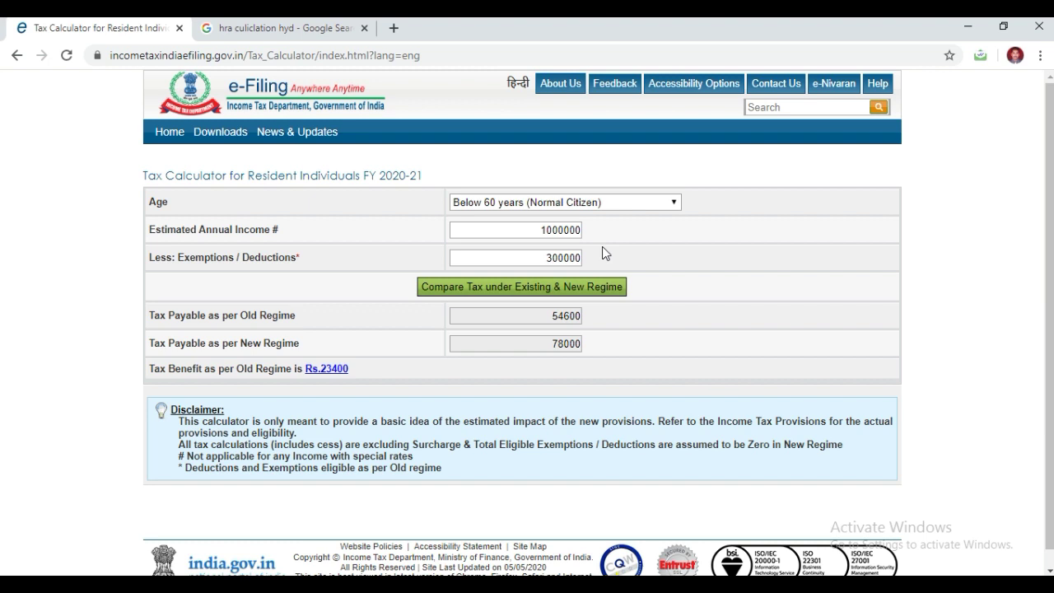
{"action": "left_click_drag", "start_coordinate": [531, 231], "coordinate": [566, 231]}
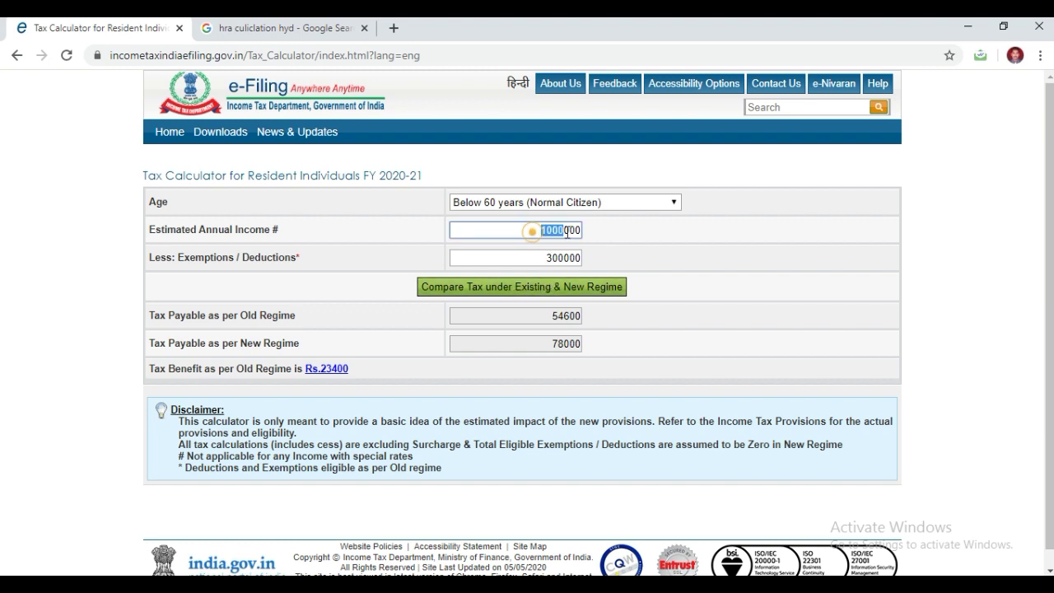
{"action": "left_click", "coordinate": [552, 256]}
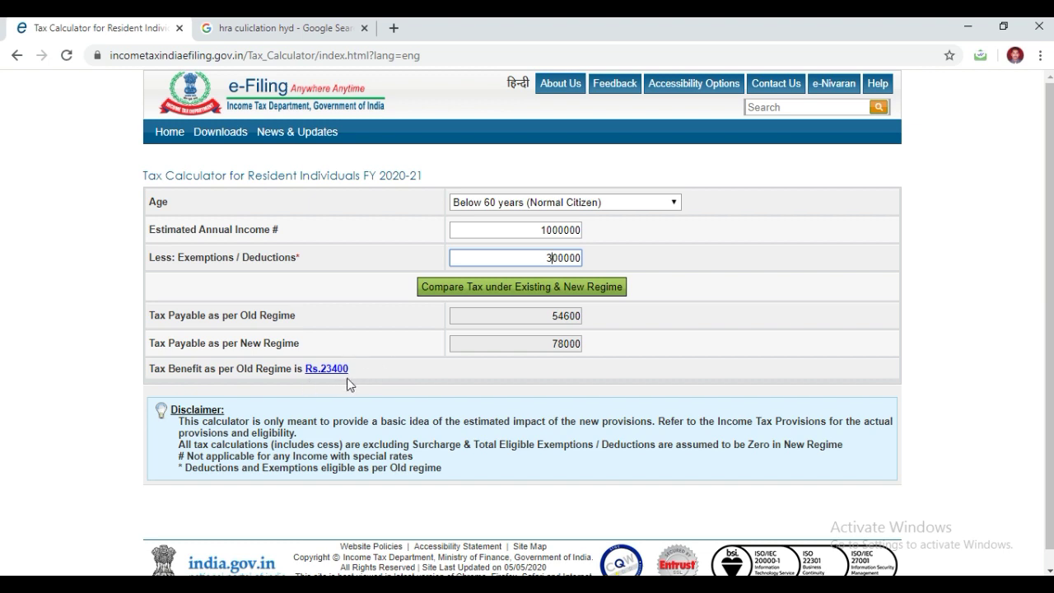
- Set the estimated annual income to 1500000 and recalculate the tax under both regimes
{"action": "left_click", "coordinate": [552, 229]}
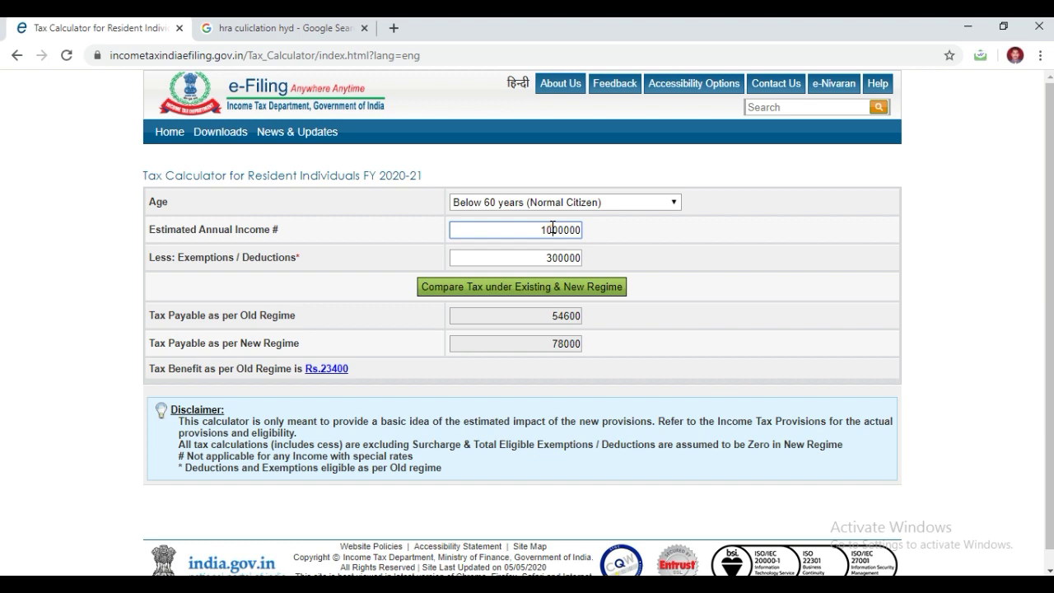
{"action": "key", "text": "BackSpace"}
{"action": "type", "text": "5"}
{"action": "left_click", "coordinate": [659, 275]}
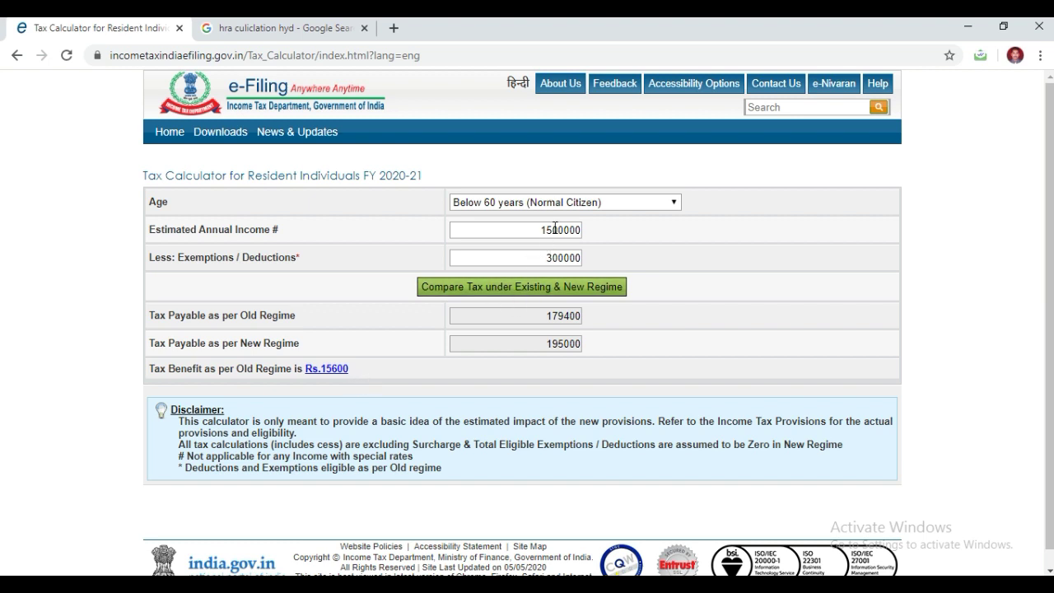
- Change the estimated annual income to 2000000 and compare the tax under the existing and new regimes
{"action": "left_click", "coordinate": [551, 255]}
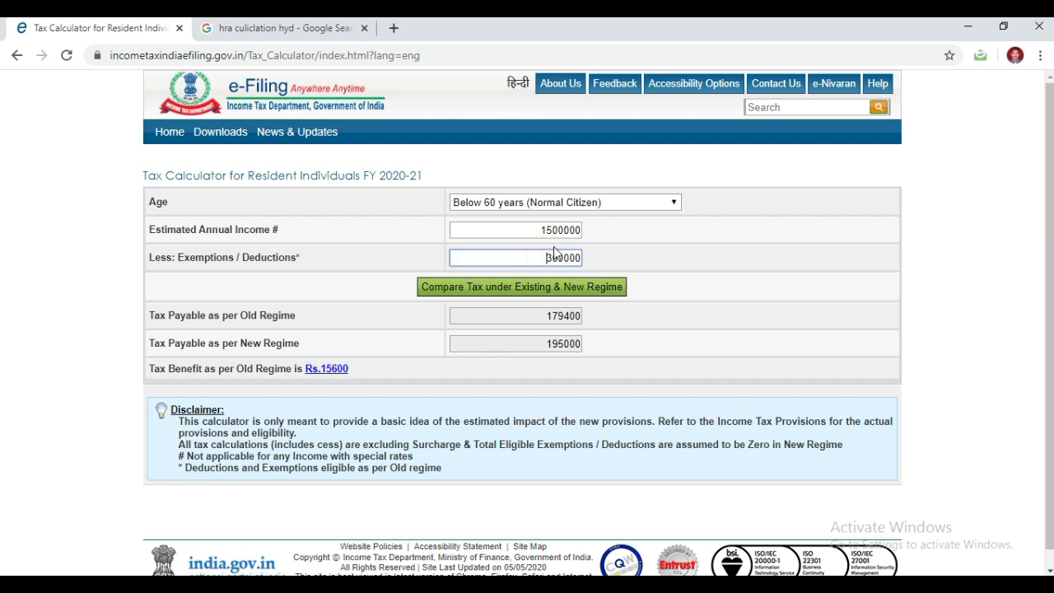
{"action": "left_click", "coordinate": [550, 230]}
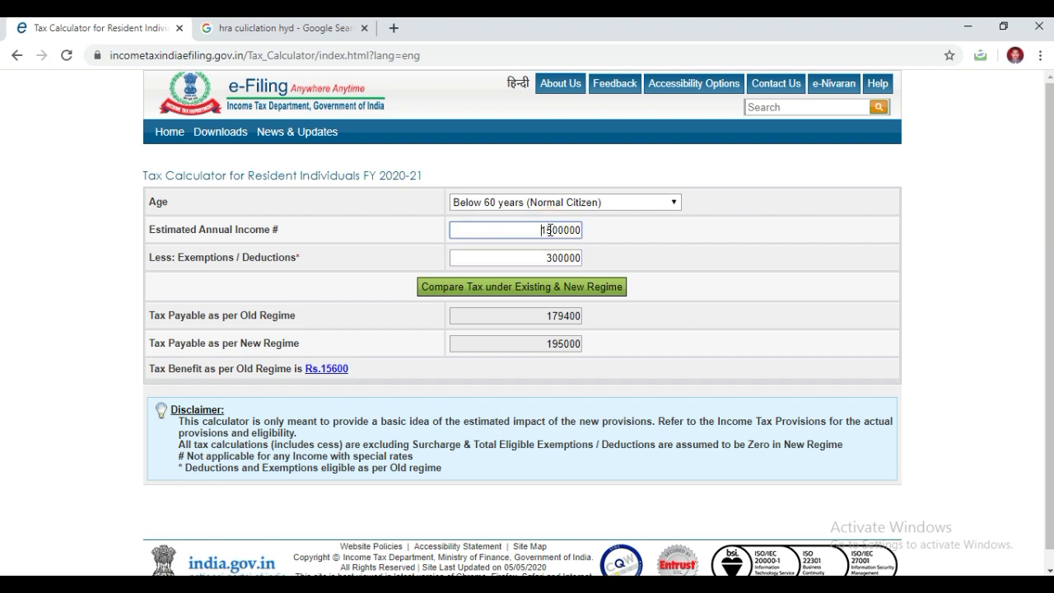
{"action": "key", "text": "BackSpace"}
{"action": "key", "text": "BackSpace"}
{"action": "type", "text": "20"}
{"action": "left_click", "coordinate": [476, 290]}
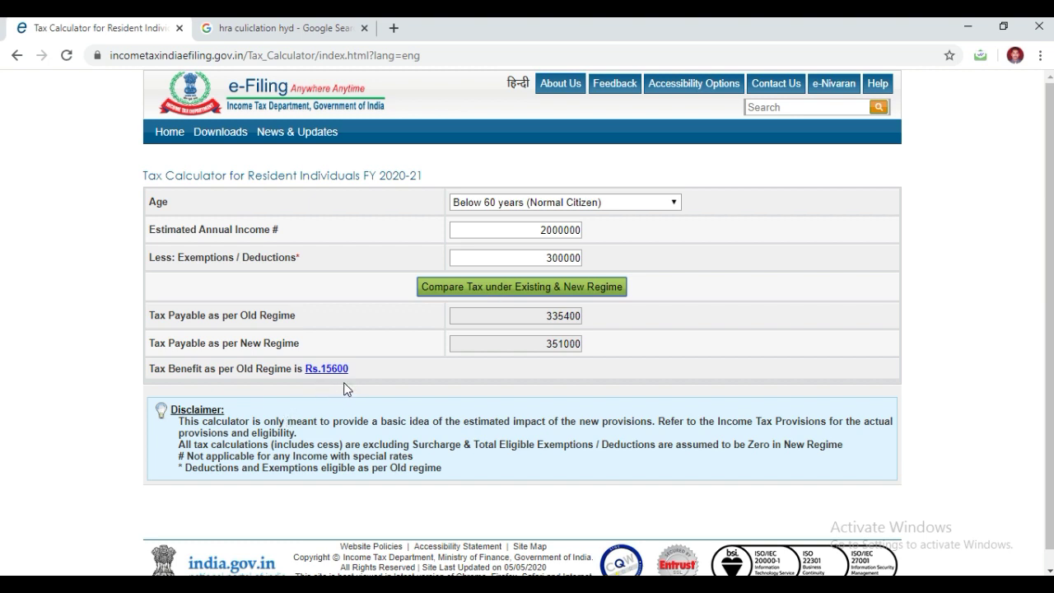
- Reduce the exemptions/deductions to 200000 and compare the tax under both regimes again
{"action": "left_click", "coordinate": [550, 258]}
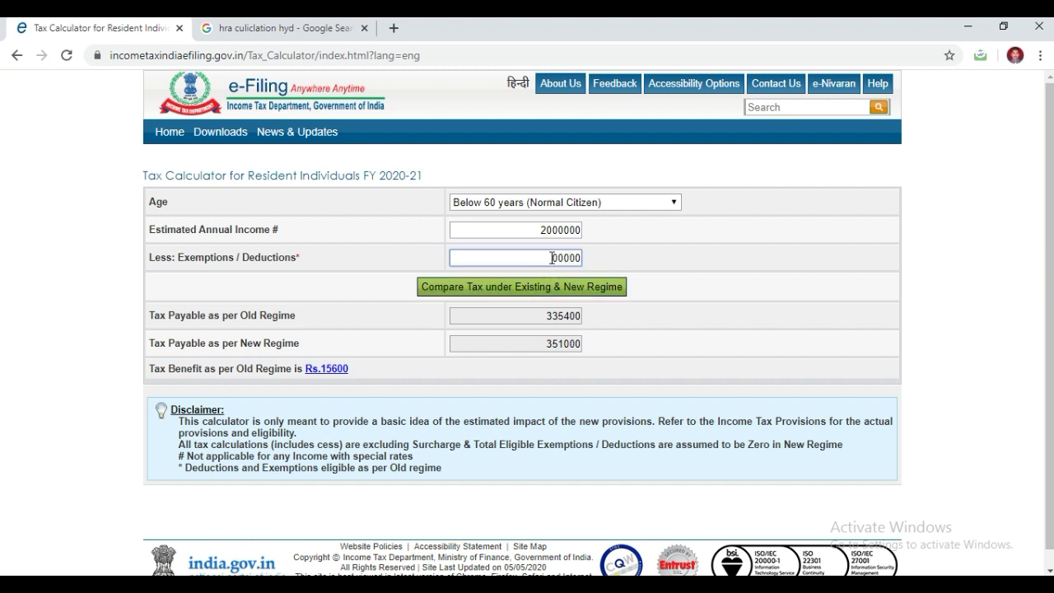
{"action": "key", "text": "BackSpace"}
{"action": "type", "text": "2"}
{"action": "left_click", "coordinate": [469, 289]}
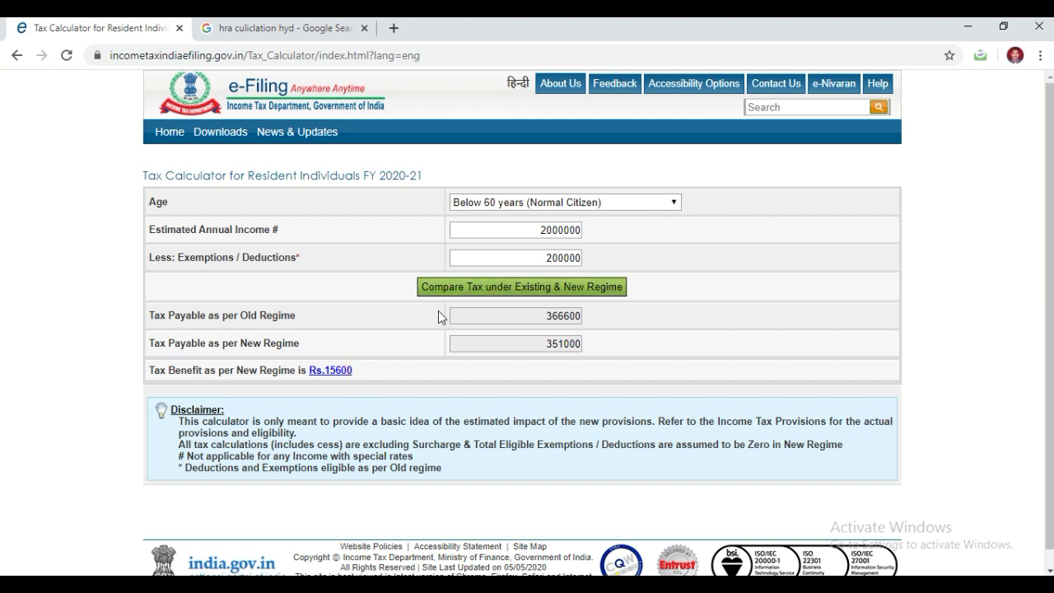
{"action": "left_click", "coordinate": [470, 295]}
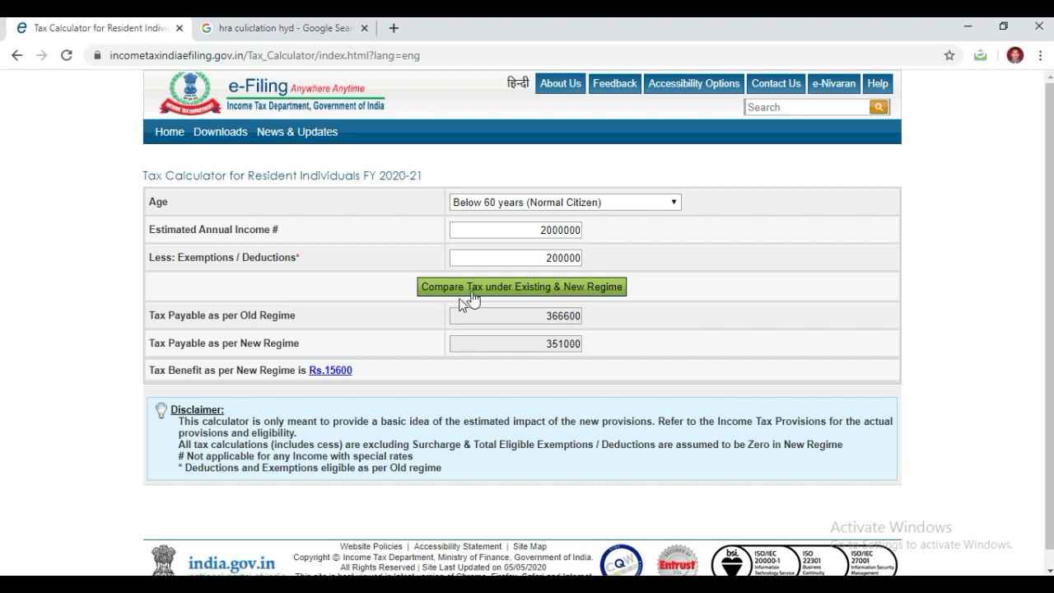
- Set the estimated annual income to 5000000 and the exemptions/deductions to 300000, and recalculate the tax
{"action": "left_click", "coordinate": [547, 229]}
{"action": "key", "text": "BackSpace"}
{"action": "type", "text": "5"}
{"action": "left_click", "coordinate": [551, 259]}
{"action": "key", "text": "BackSpace"}
{"action": "type", "text": "3"}
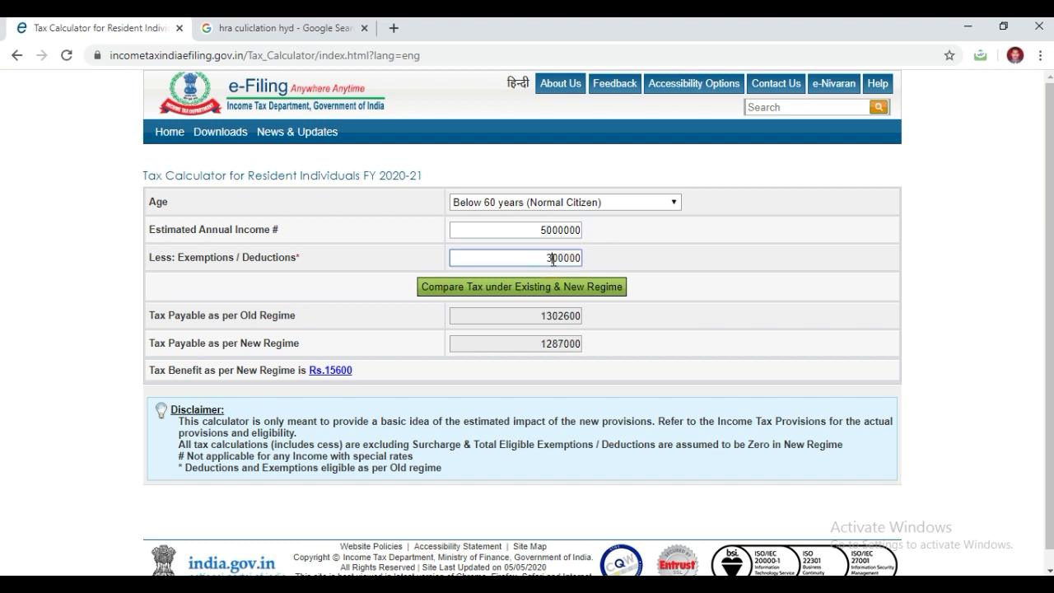
{"action": "left_click", "coordinate": [427, 361]}
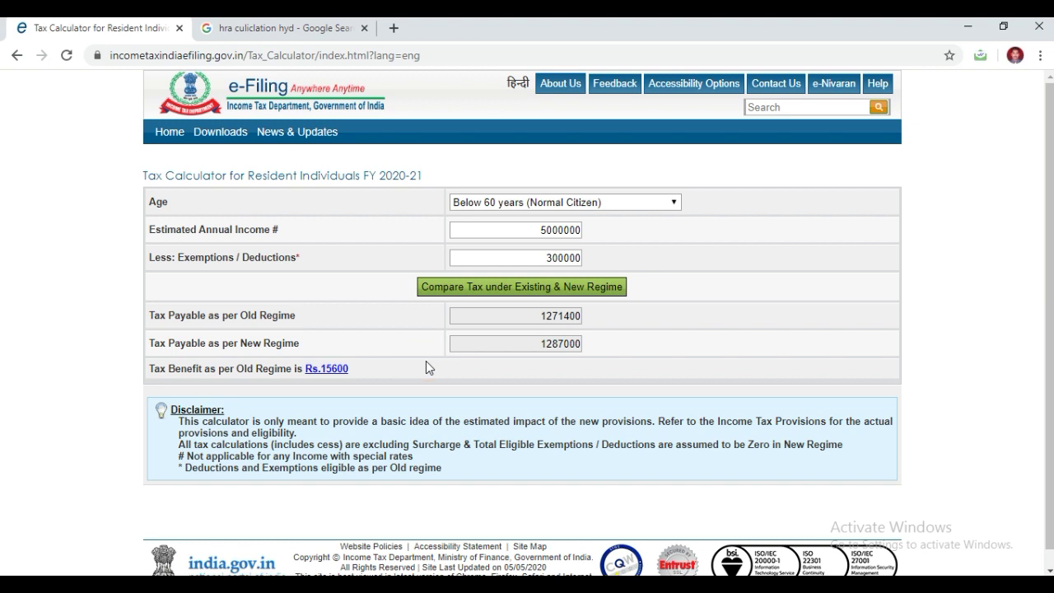